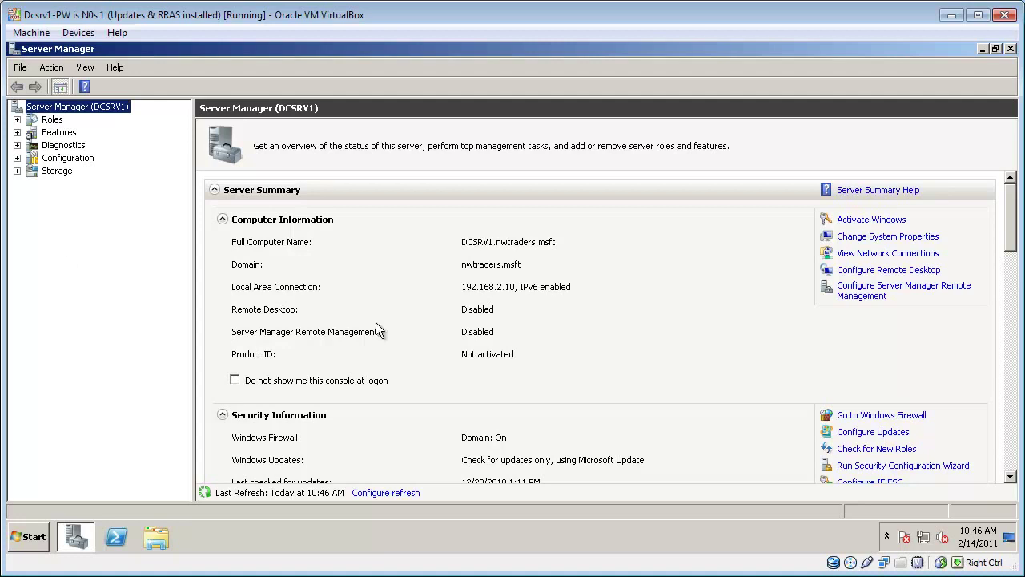
Step: Start the Add Roles wizard from Roles and select Active Directory Certificate Services
double_click(52, 119)
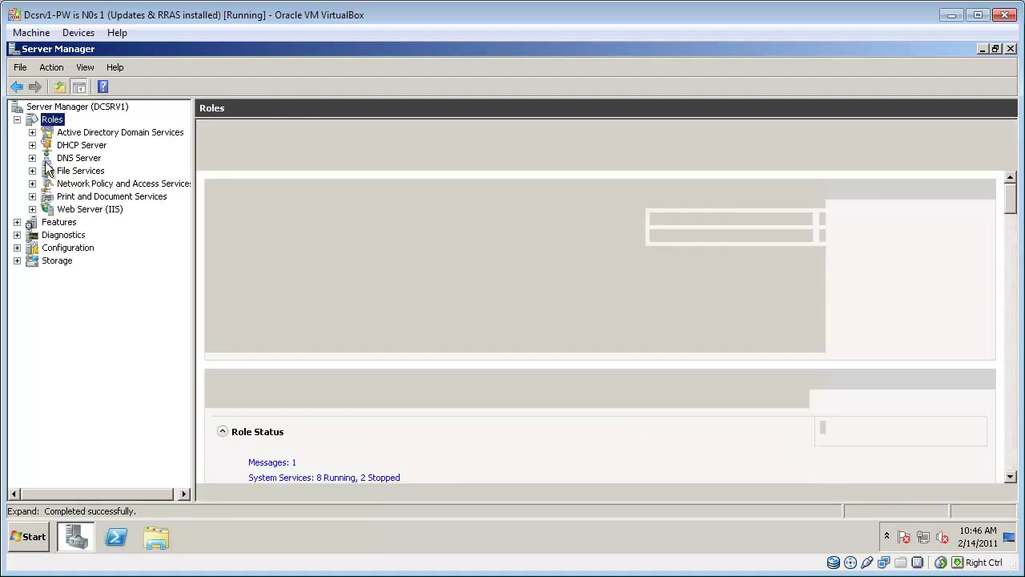
right_click(54, 127)
left_click(84, 131)
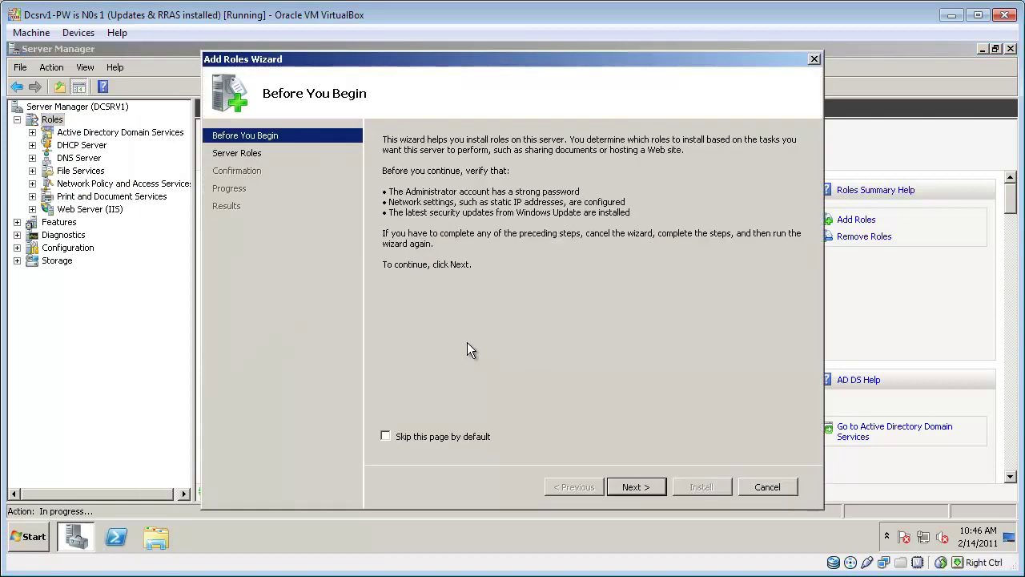
left_click(636, 487)
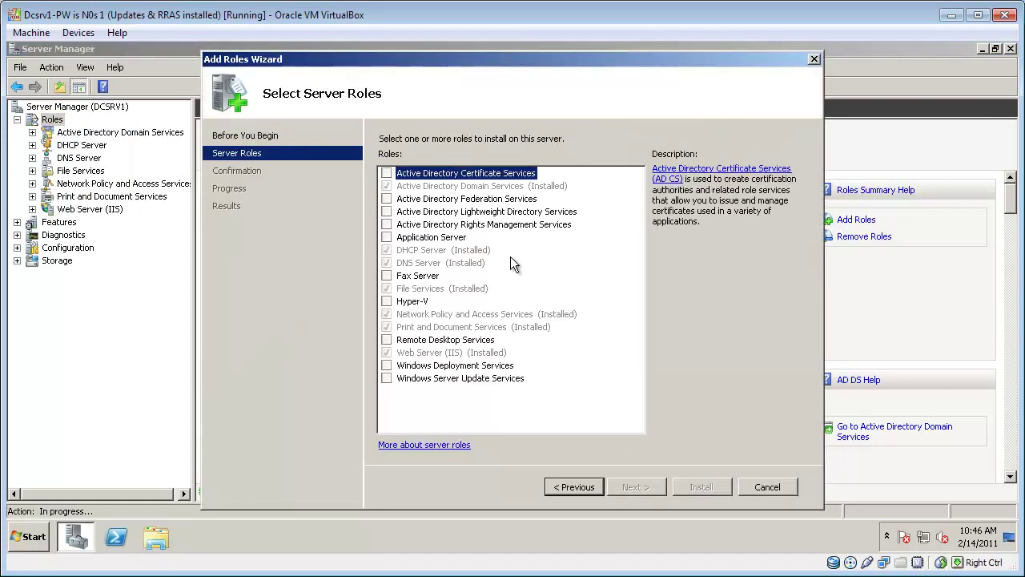
left_click(642, 487)
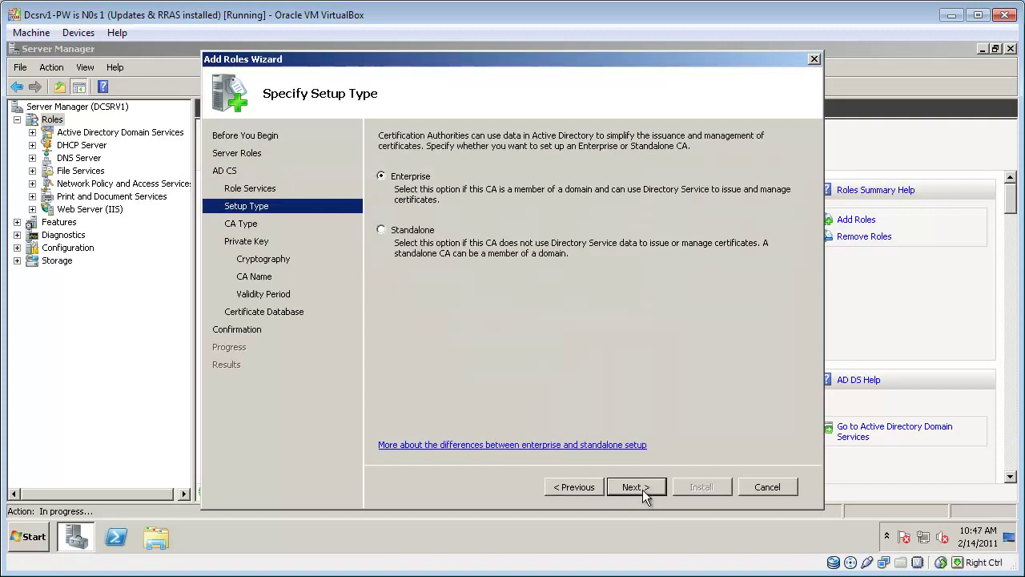
Step: Accept the Enterprise root CA defaults for key, cryptography, name, validity and database, then install
left_click(643, 490)
left_click(643, 489)
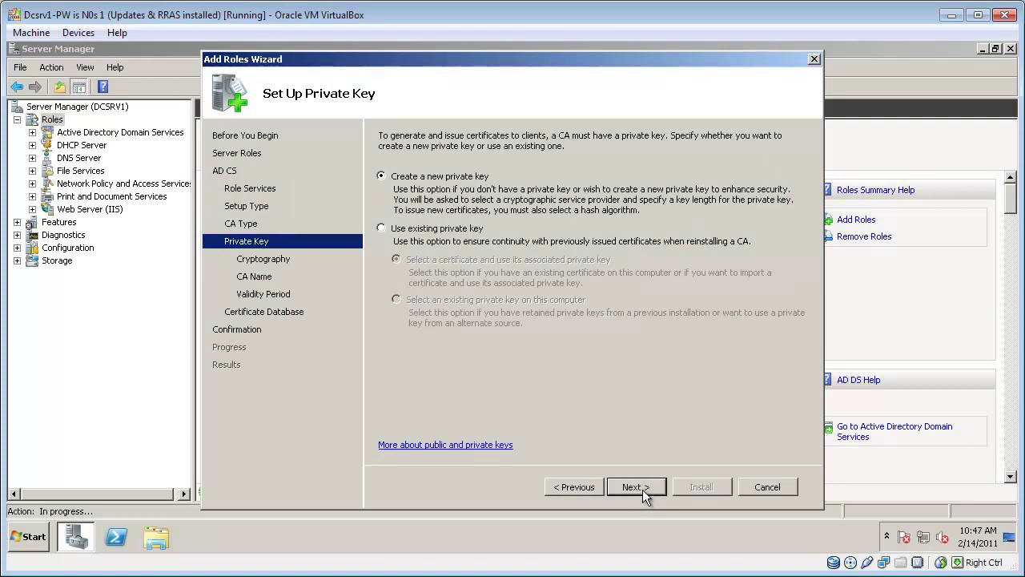
left_click(642, 490)
left_click(643, 489)
left_click(643, 490)
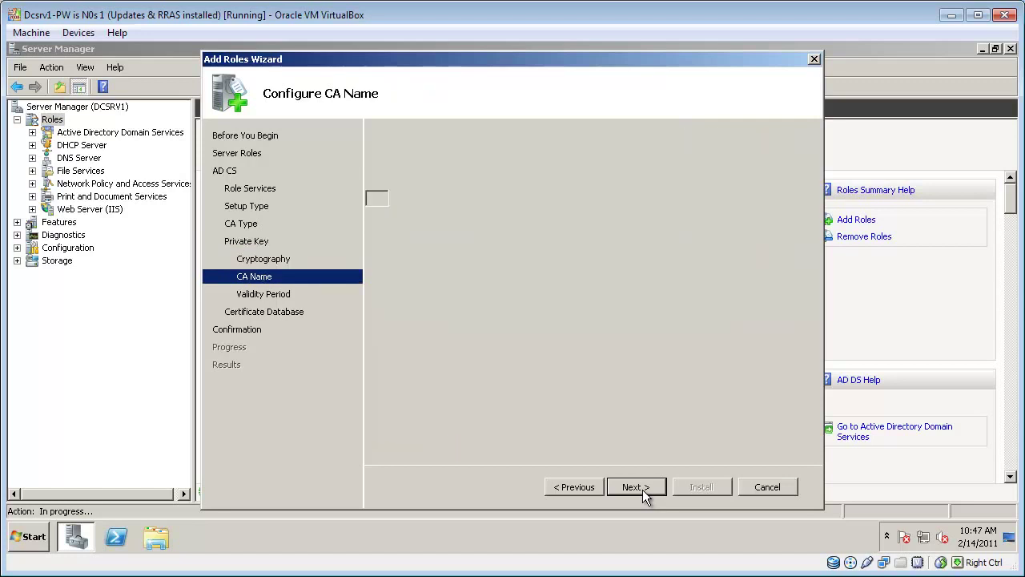
left_click(643, 490)
left_click(643, 490)
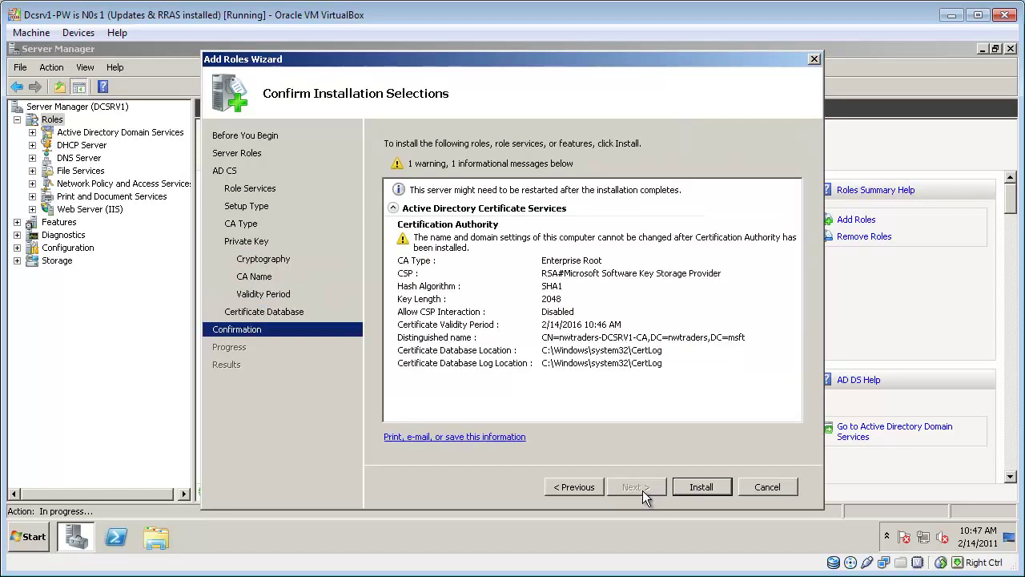
left_click(701, 489)
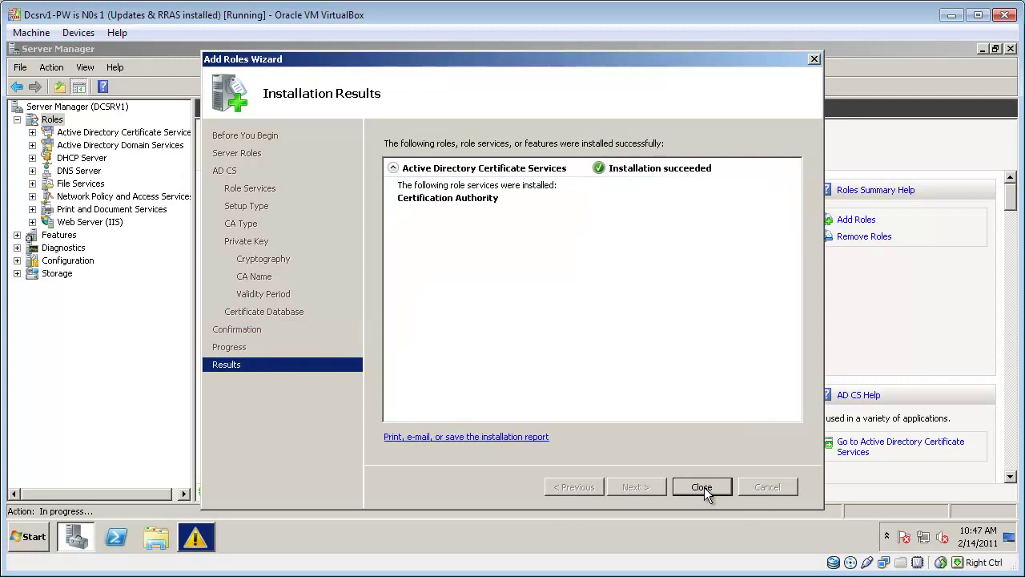
left_click(704, 487)
Step: Open the nwtraders.msft Users container under Active Directory Users and Computers
left_click(81, 145)
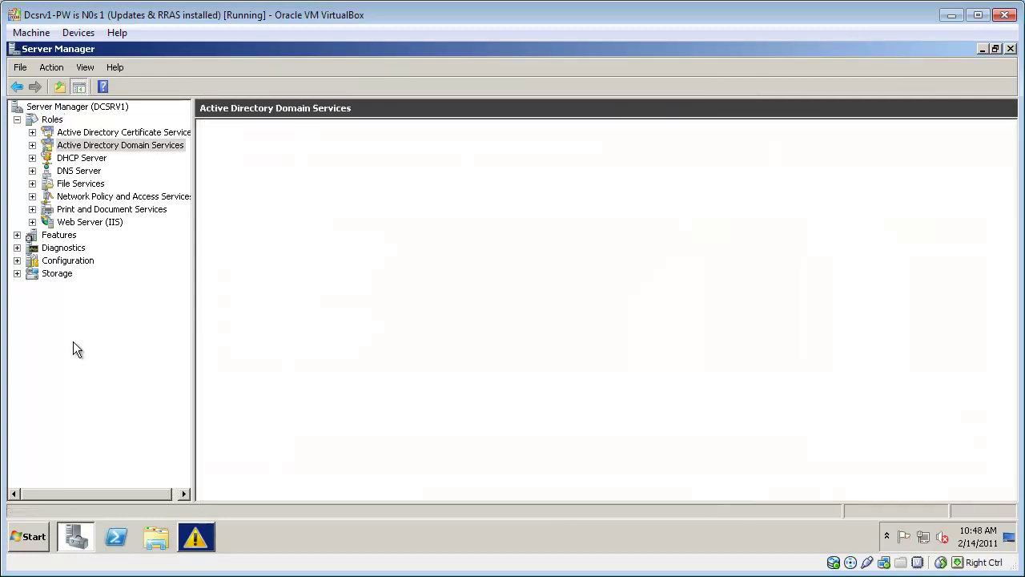
left_click(32, 145)
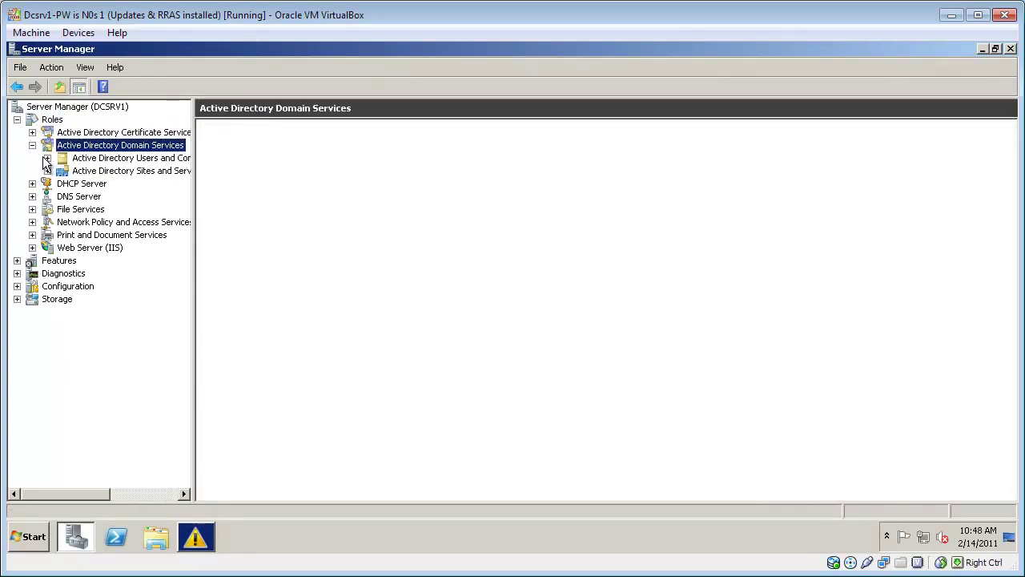
left_click(46, 158)
left_click(62, 171)
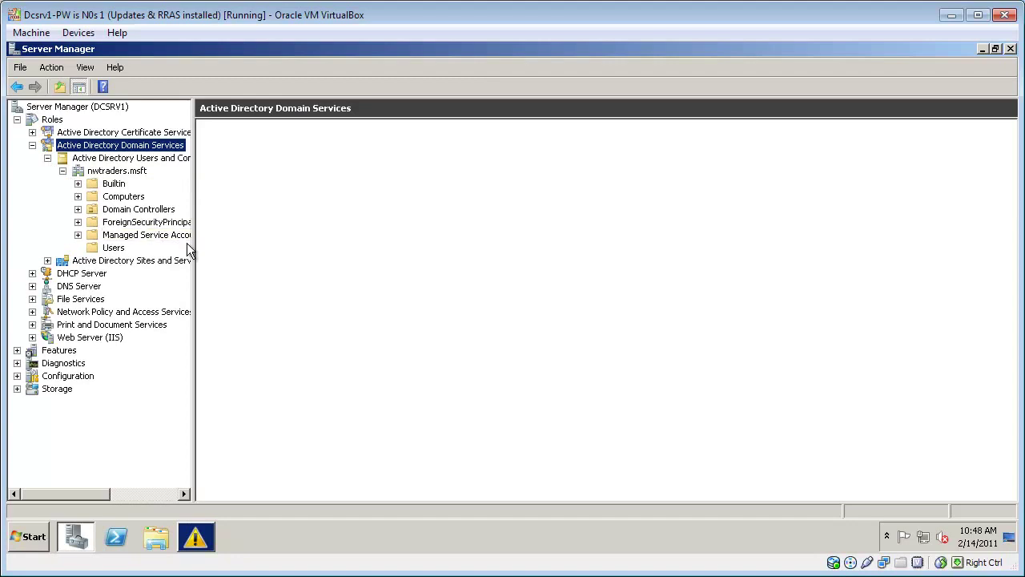
left_click_drag(195, 250, 287, 245)
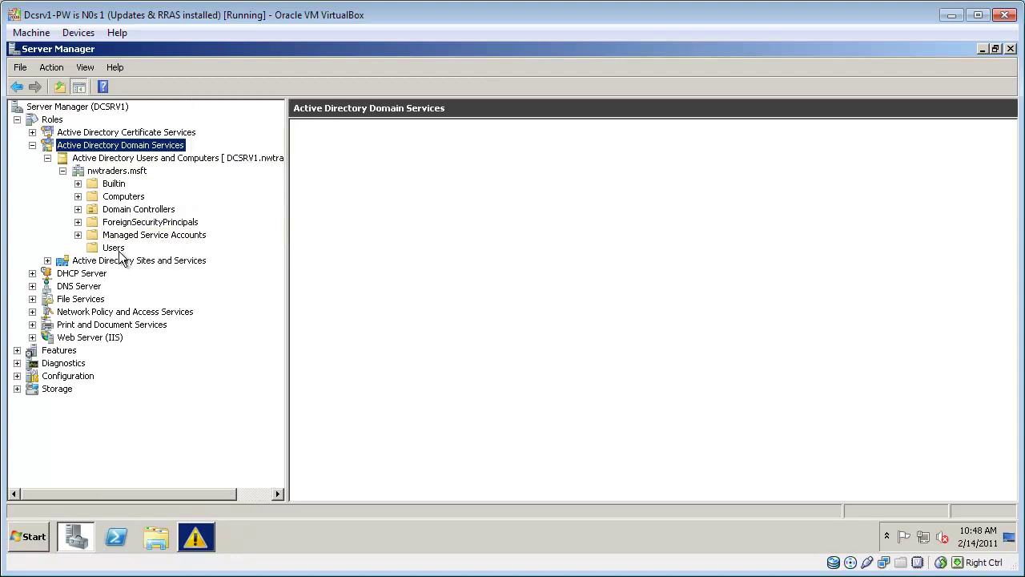
left_click(113, 247)
Step: Create a universal security group named 'Wireless Users' in the Users container
right_click(117, 249)
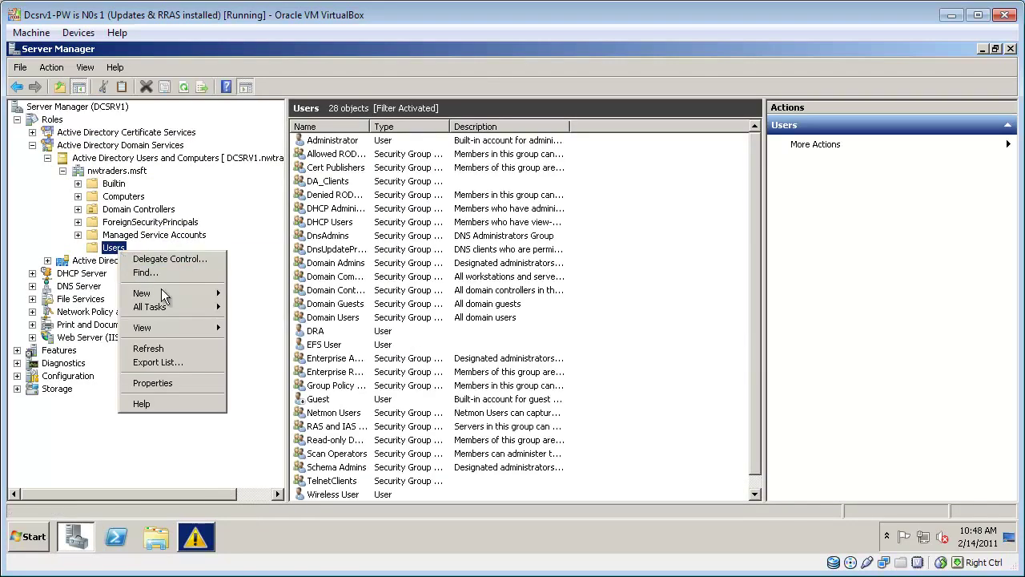
mouse_move(162, 291)
left_click(280, 326)
type("Wireles ")
type(" Users")
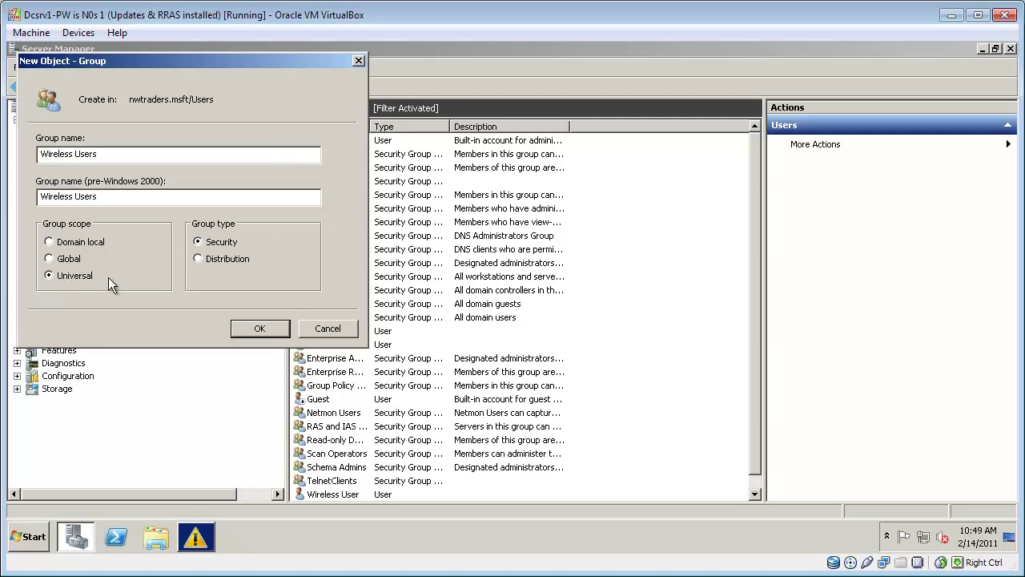
left_click(268, 328)
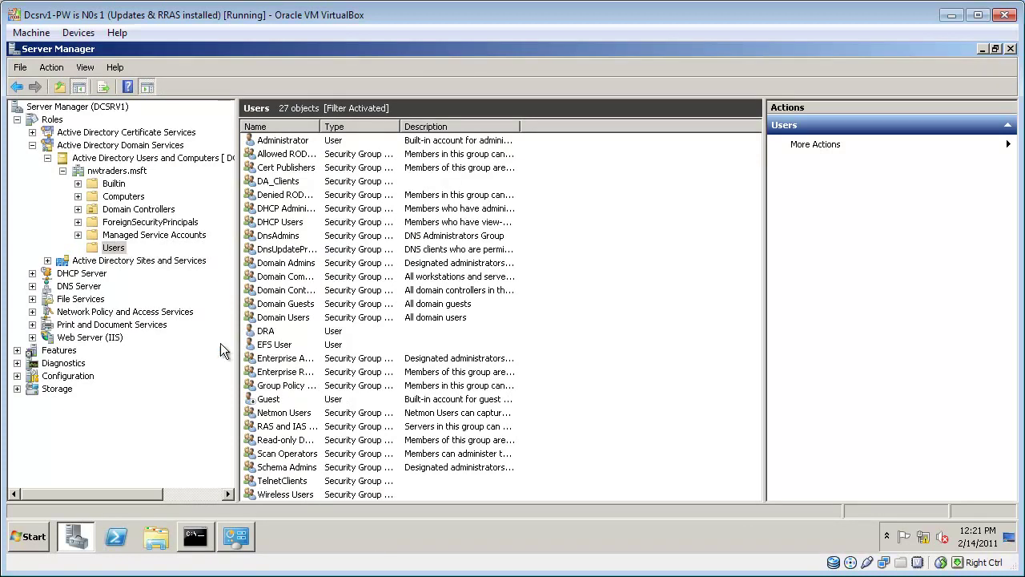
Step: Begin a new user with first name Wireless, last name User, and logon name wirelessuser
right_click(113, 248)
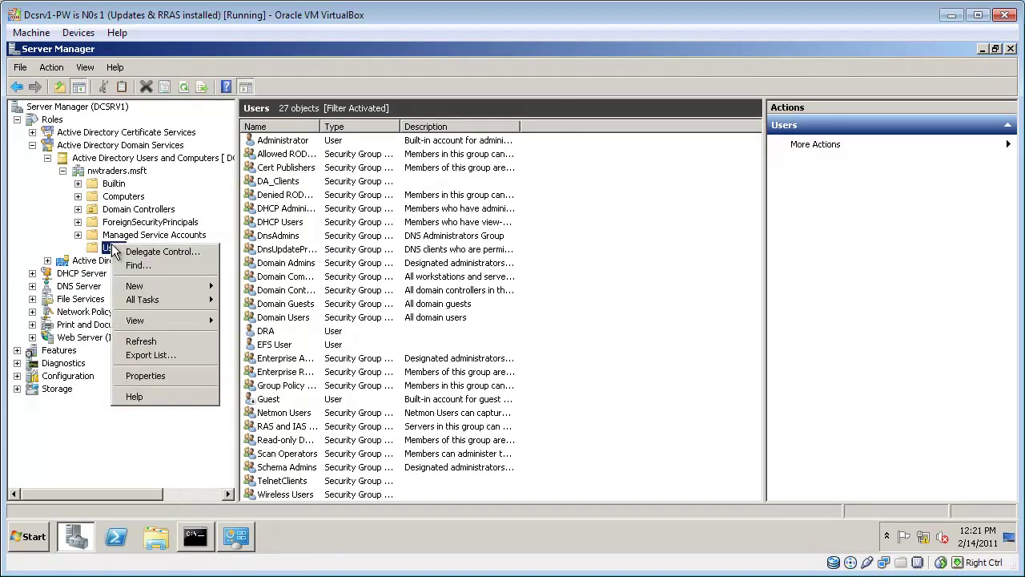
mouse_move(149, 287)
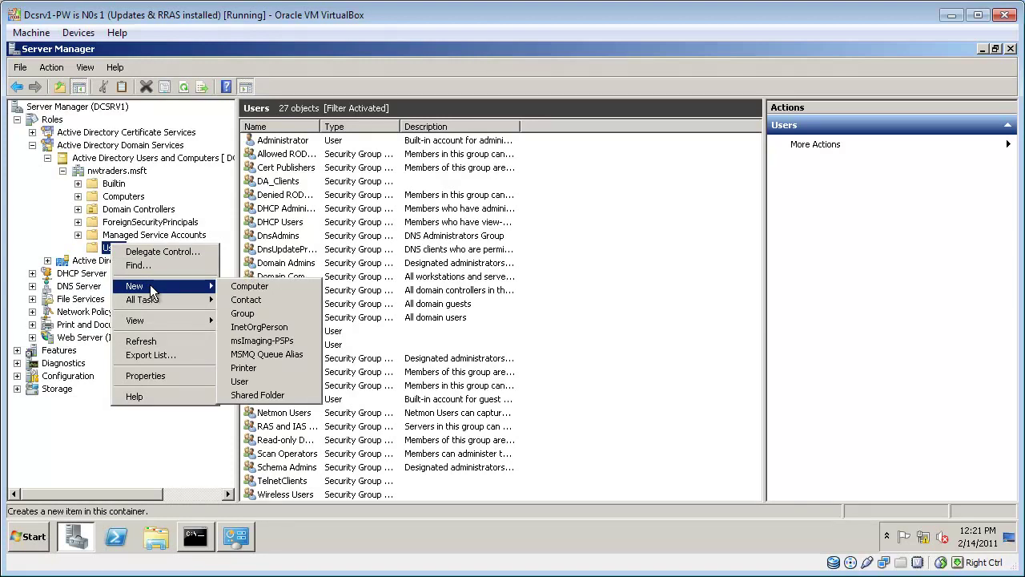
left_click(240, 381)
type("Wireless")
key("Tab")
key("Tab")
type("user")
key("Tab")
left_click(158, 188)
key("BackSpace")
key("shift+Tab")
type("User")
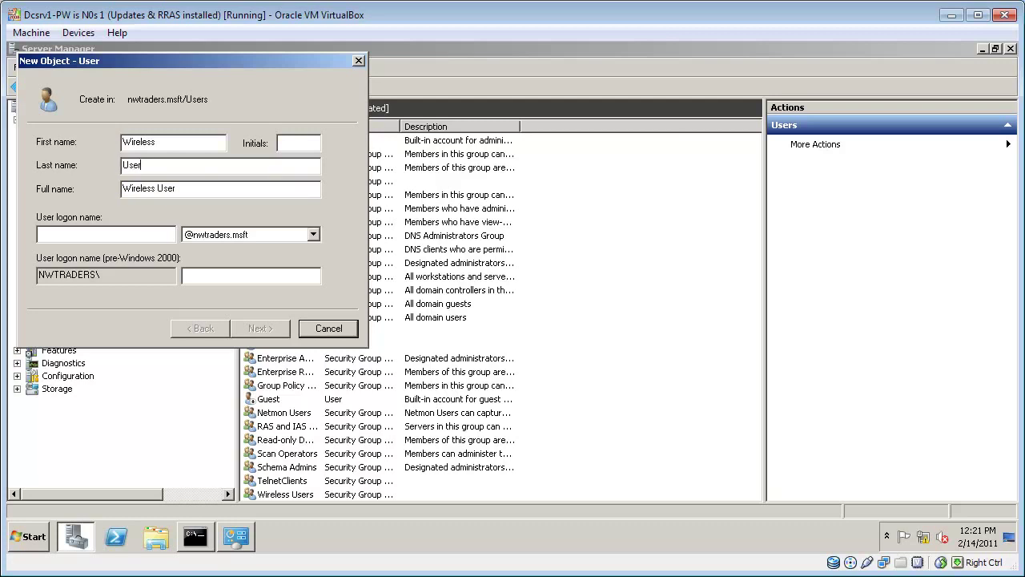
key("Tab")
left_click(165, 234)
type("wirelessuser")
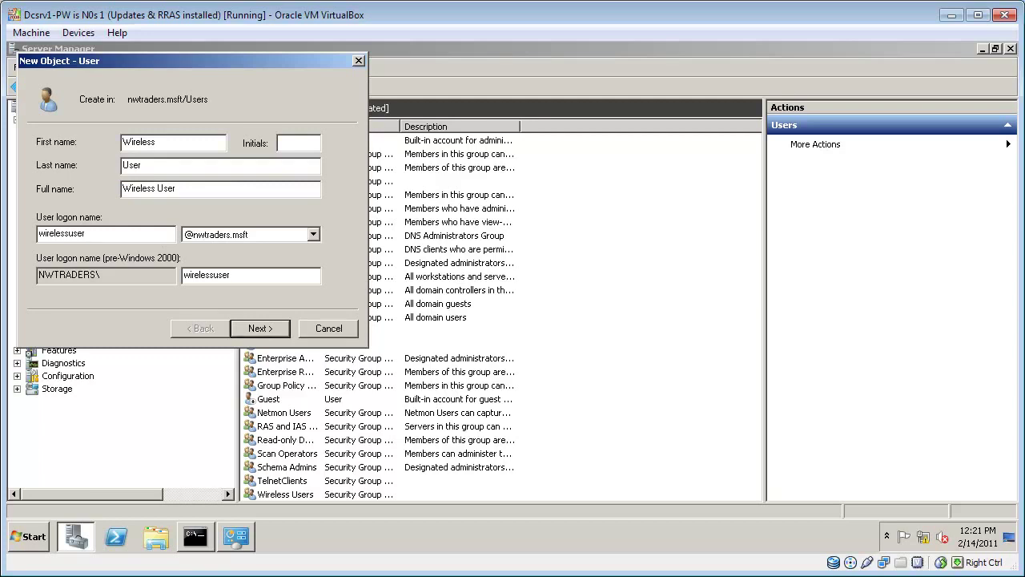
Step: Set the account password, clear 'must change password at next logon', and finish creating the user
left_click(268, 335)
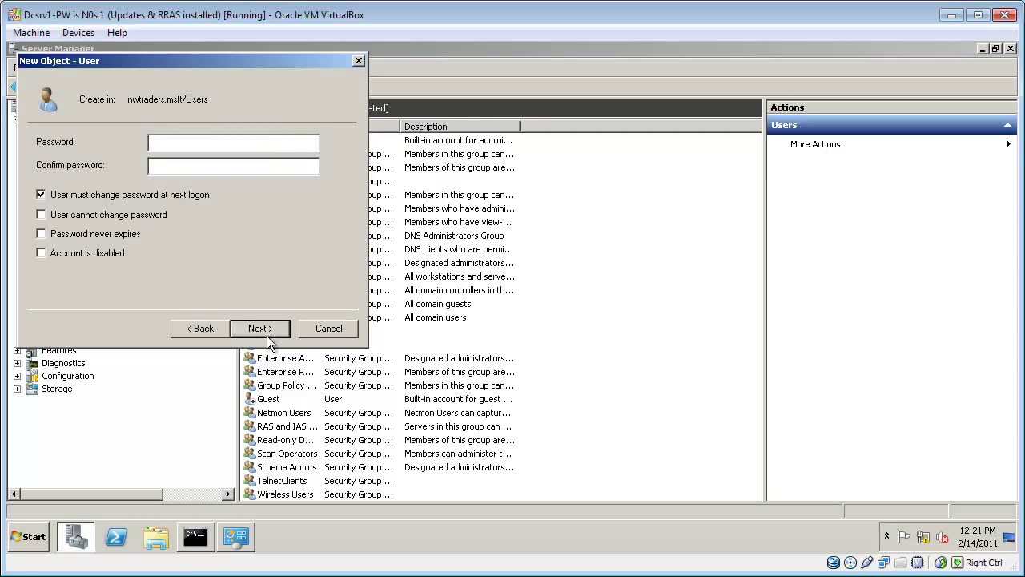
type("•••••••")
key("Tab")
type("•••••••")
left_click(163, 197)
left_click(262, 327)
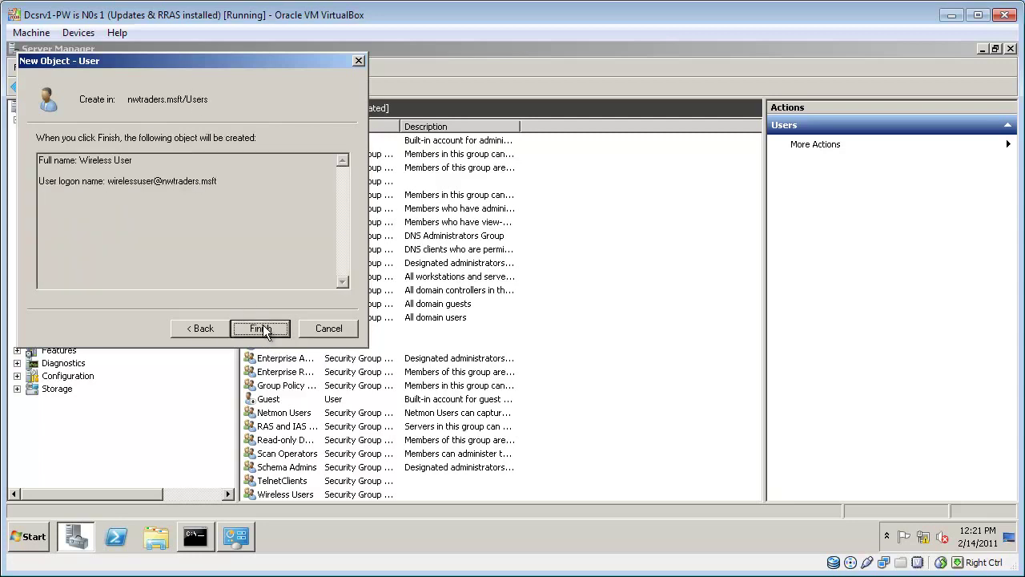
left_click(263, 331)
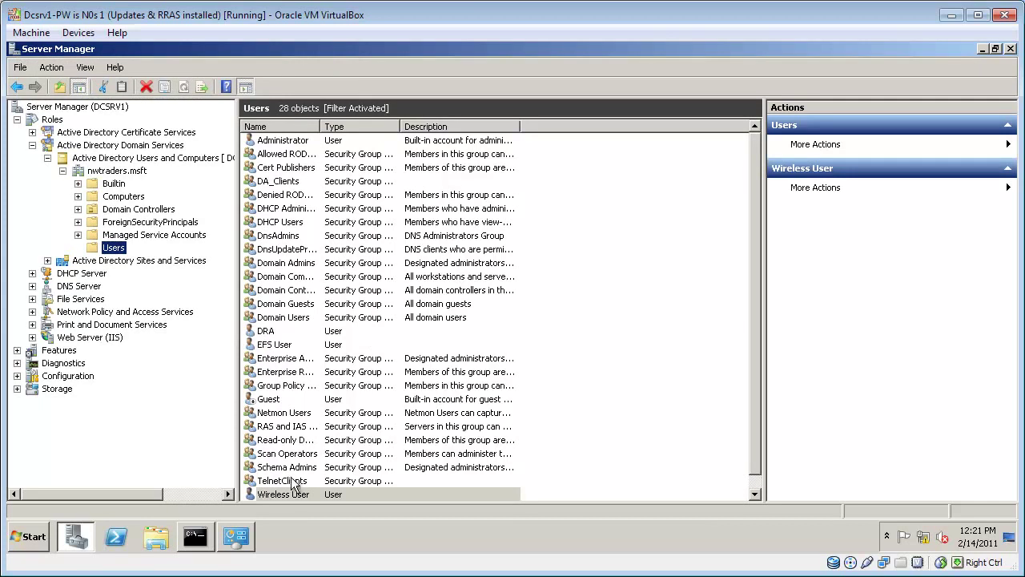
Step: Add the Wireless User account to the Wireless Users group and save
double_click(290, 492)
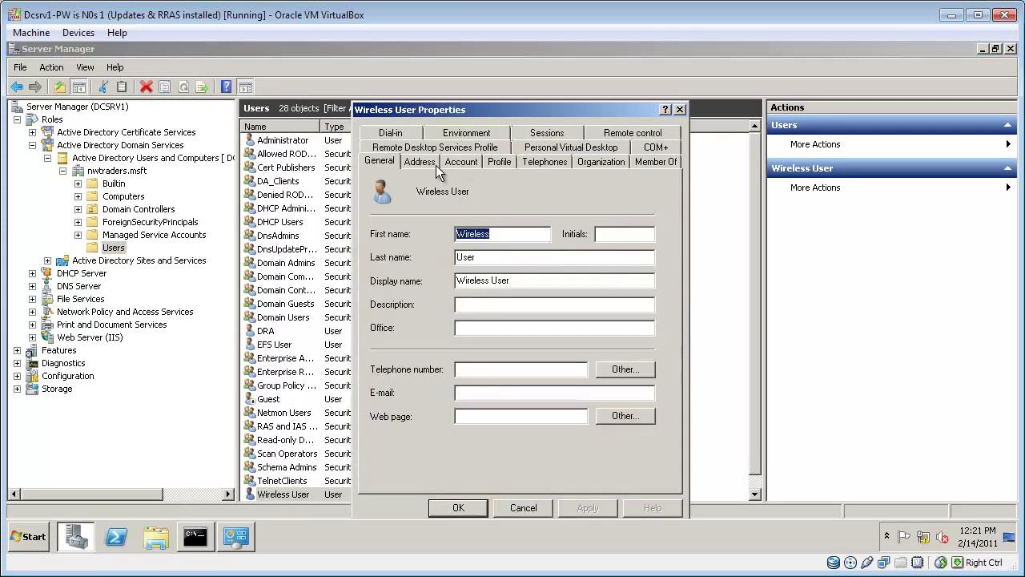
left_click(653, 162)
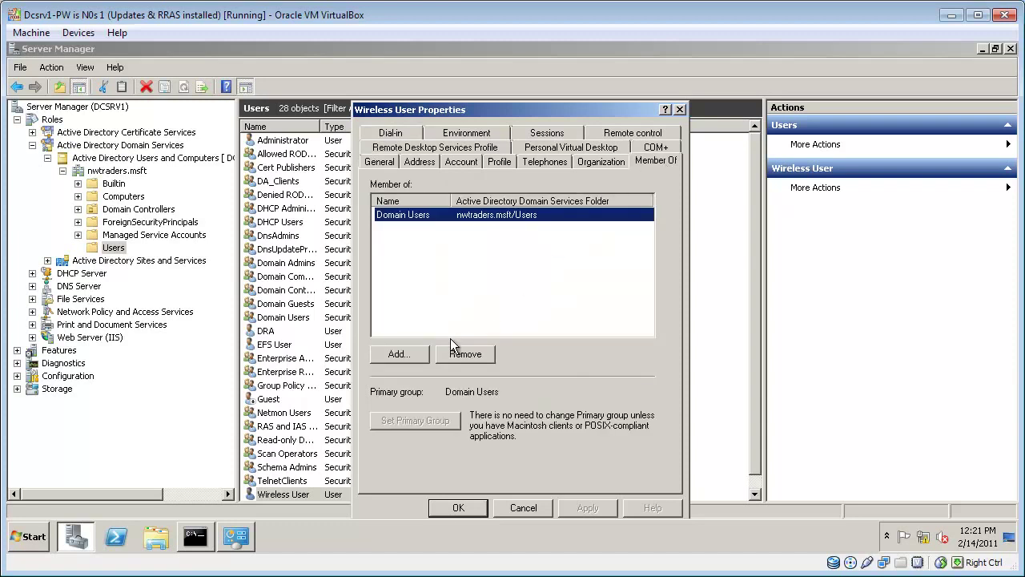
left_click(398, 354)
type("wireless")
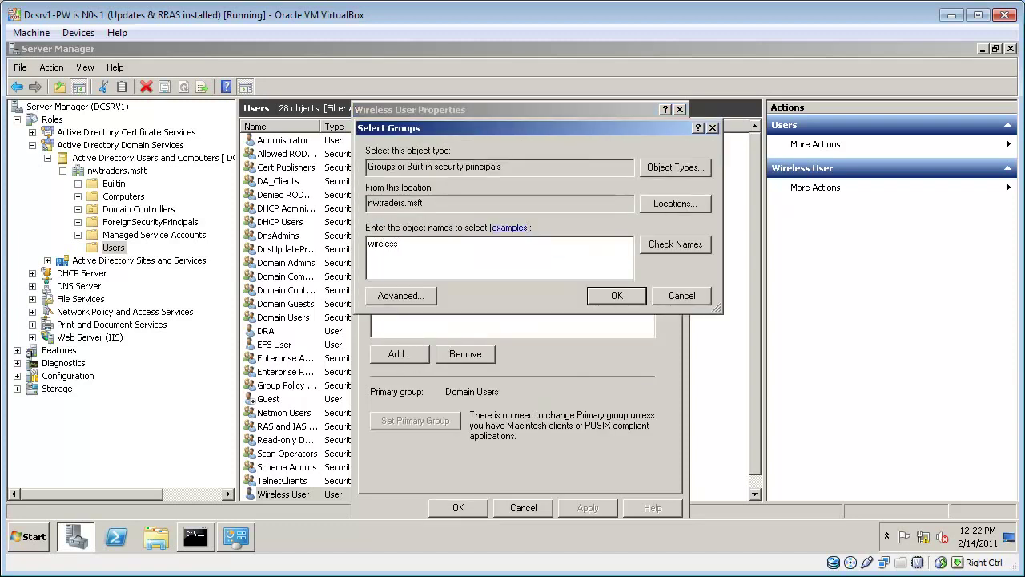
key("Return")
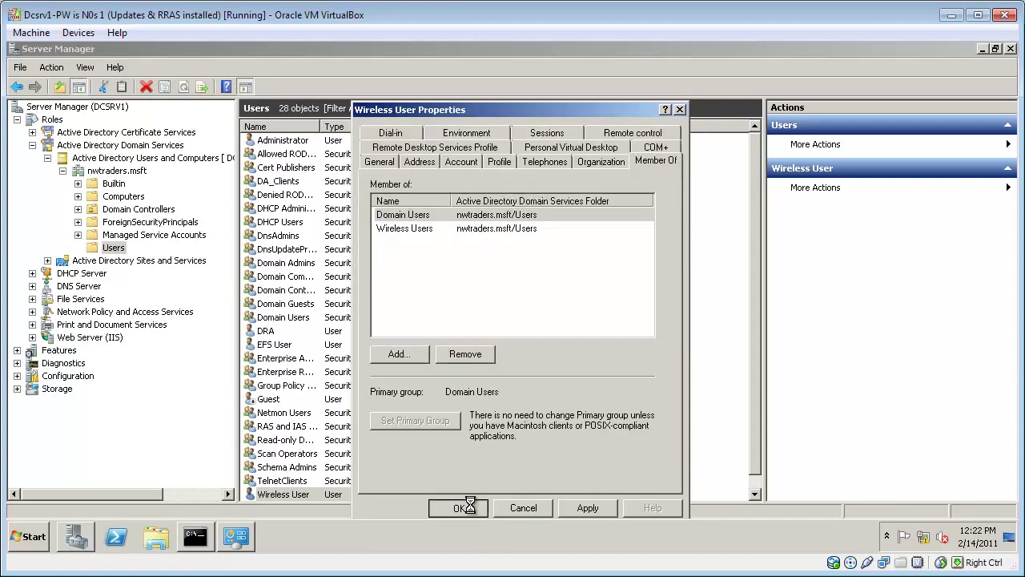
left_click(459, 508)
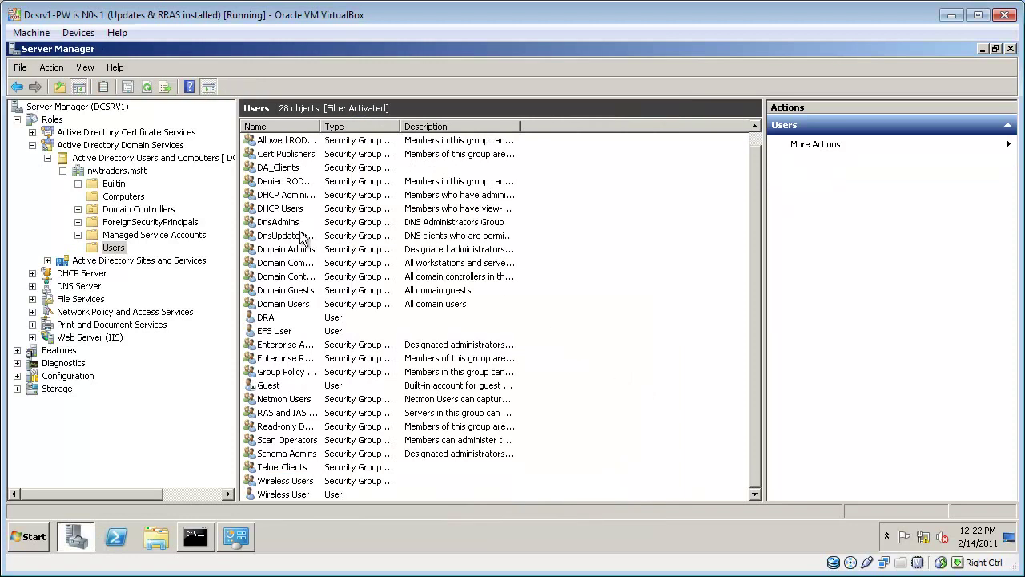
Step: In Computers, add HARTFORD to the Wireless Users group and save its properties
left_click(128, 197)
double_click(283, 170)
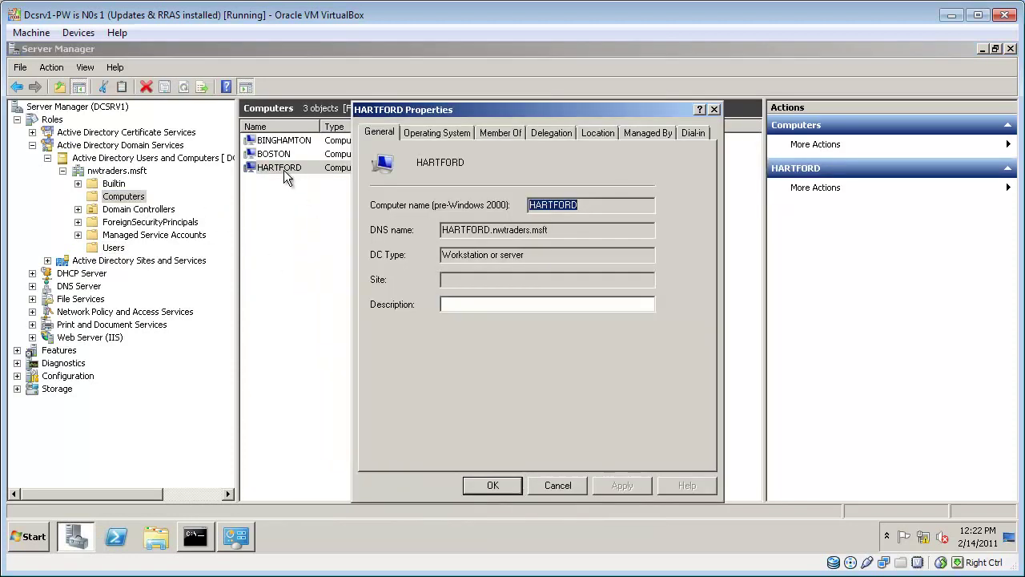
left_click(500, 133)
left_click(394, 327)
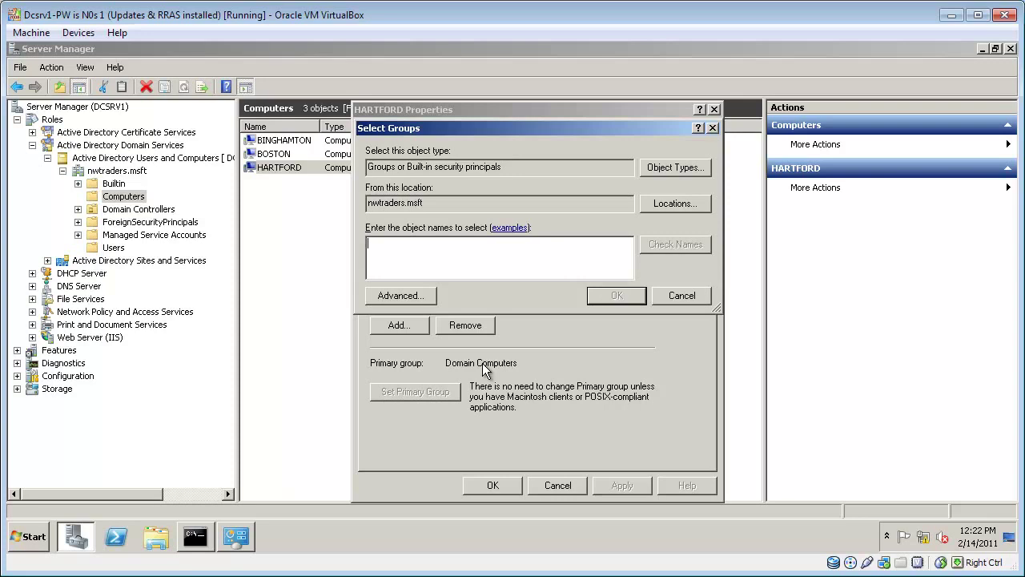
type("wireless users")
key("Return")
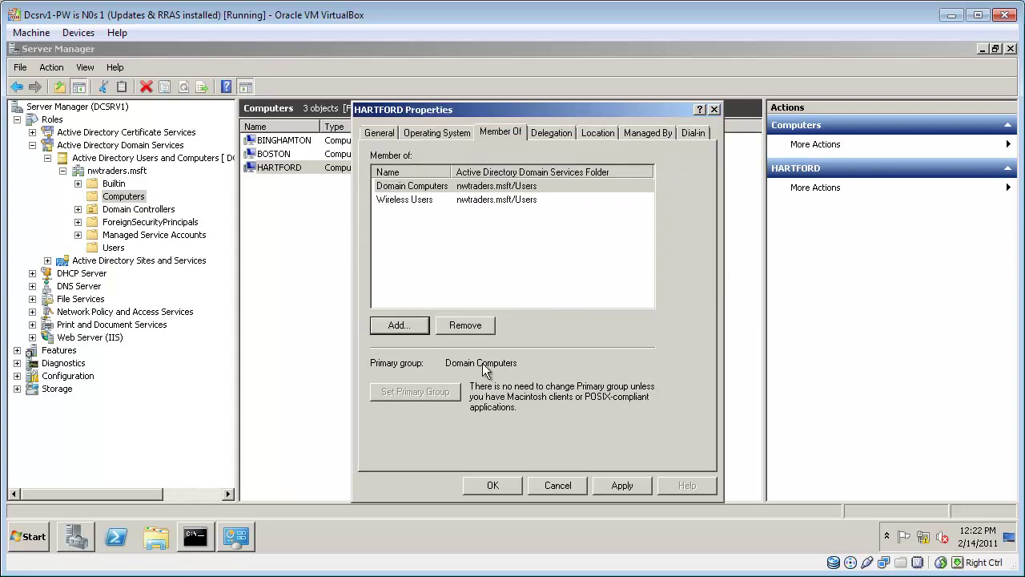
left_click(503, 485)
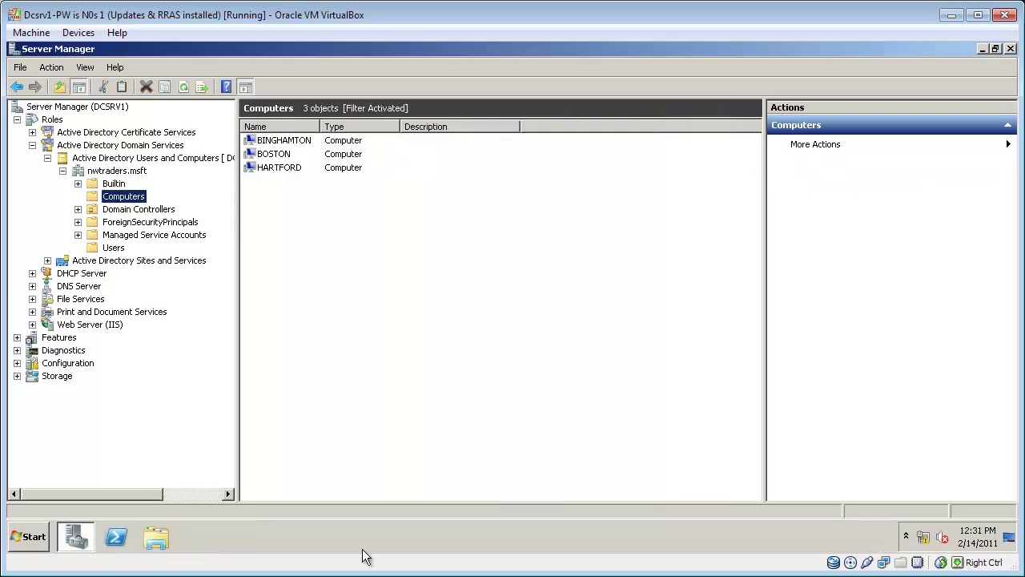
Step: Add the Network Policy and Access Services role, selecting NPS and Routing and Remote Access Services, and install
right_click(52, 121)
left_click(82, 128)
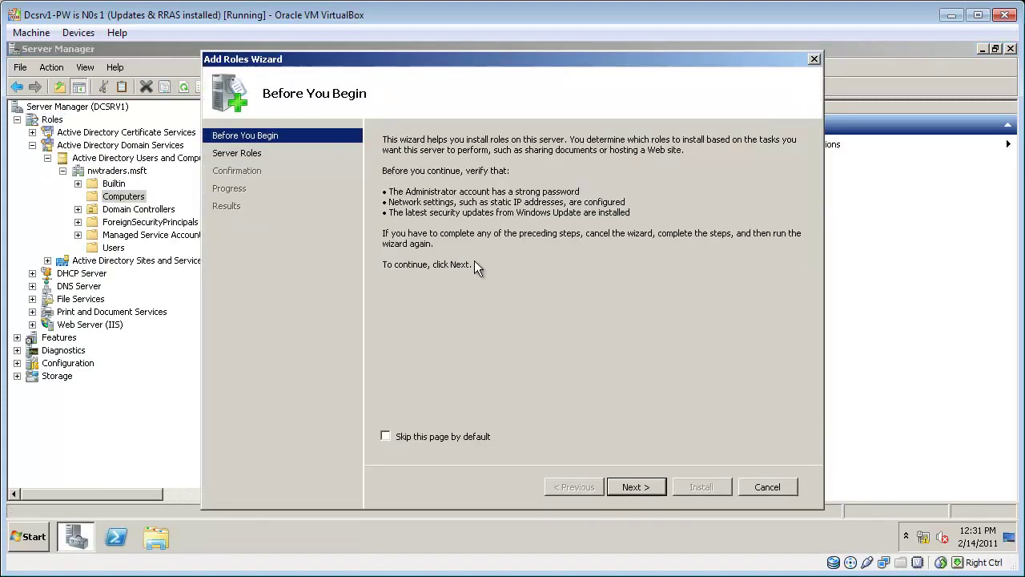
left_click(633, 487)
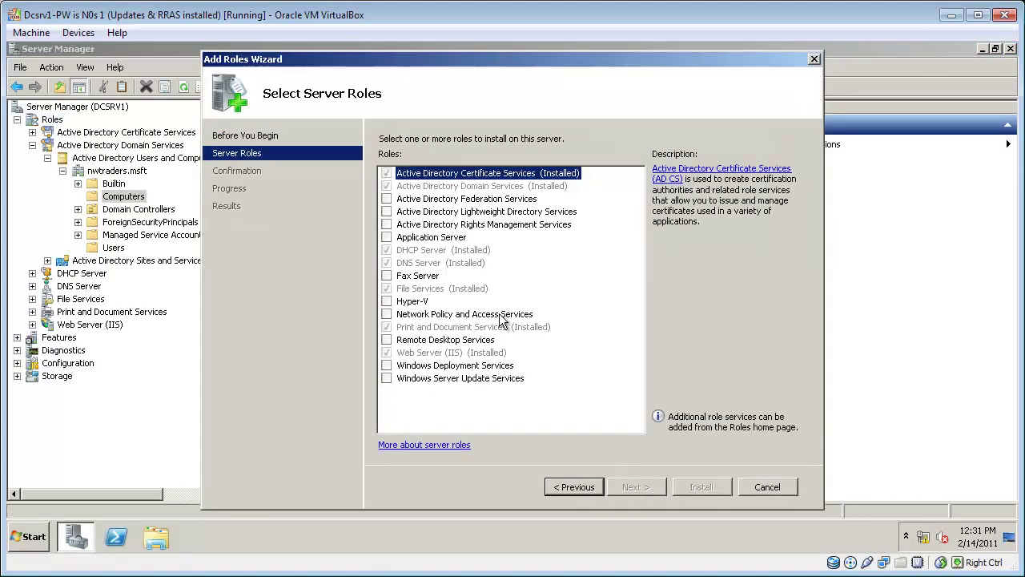
left_click(388, 313)
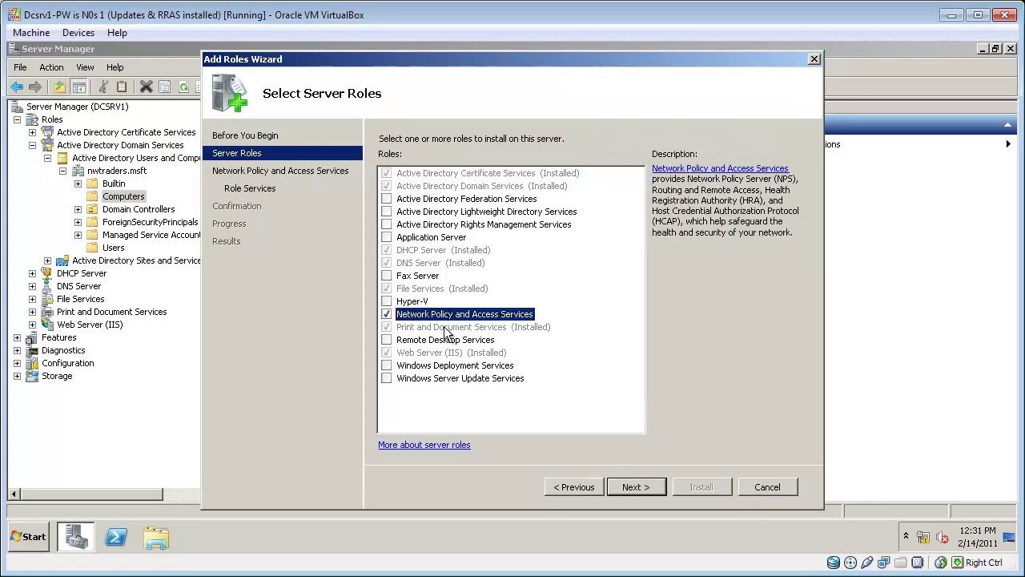
left_click(632, 490)
left_click(630, 485)
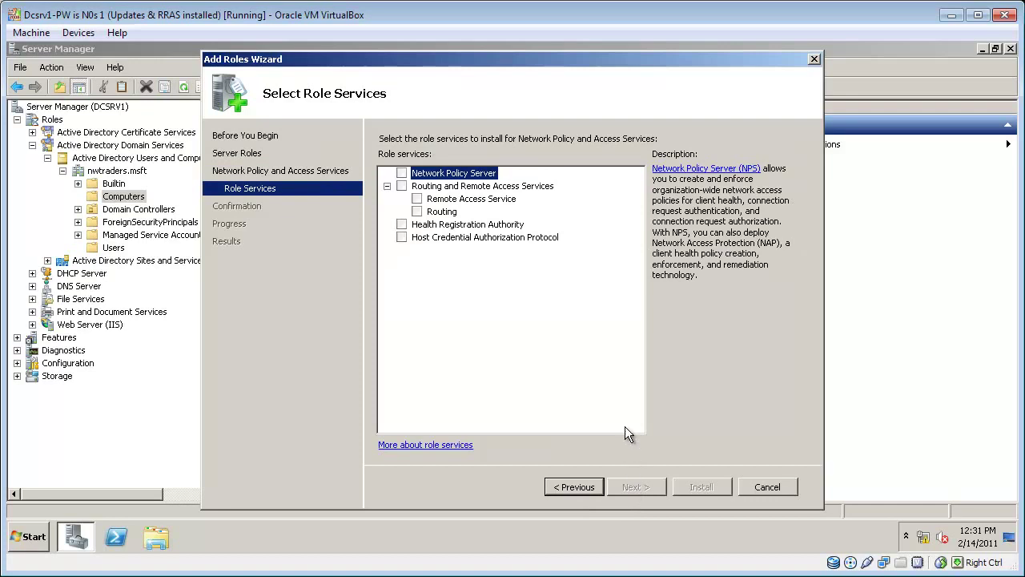
left_click(402, 173)
left_click(401, 186)
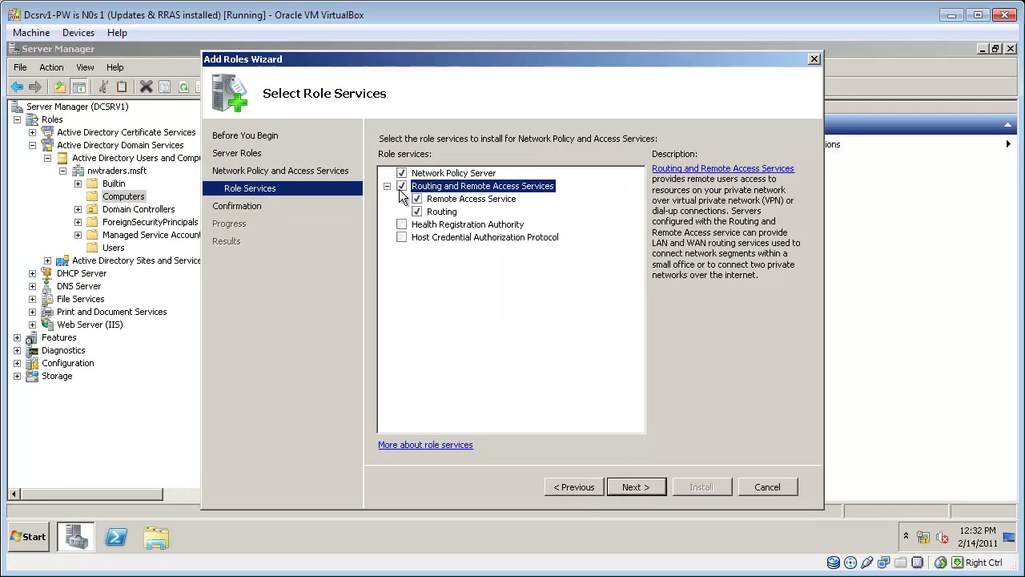
left_click(635, 487)
left_click(708, 485)
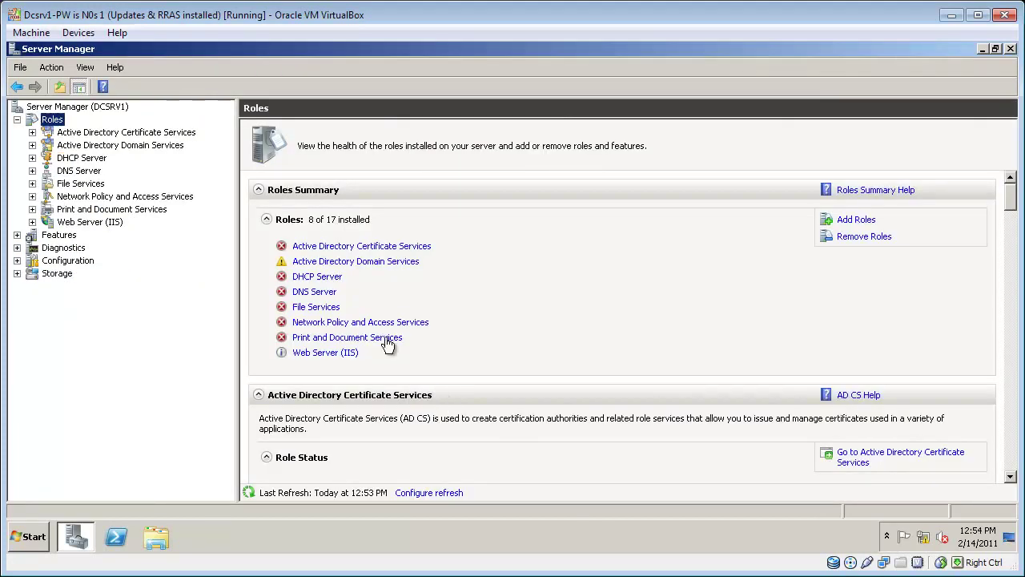
Step: Expand Network Policy and Access Services, select NPS (Local), and show the standard configuration scenarios
left_click(32, 196)
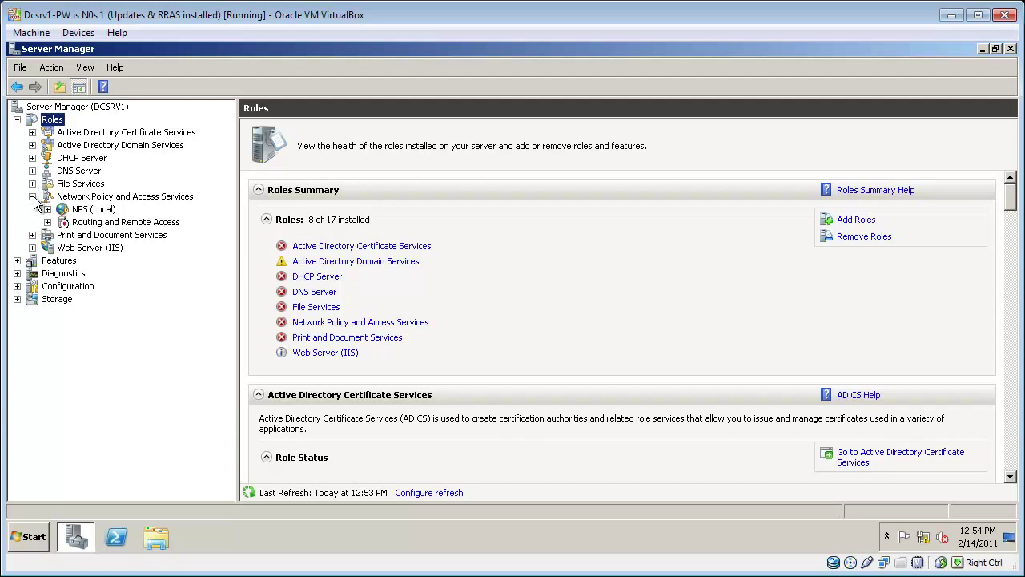
left_click(81, 210)
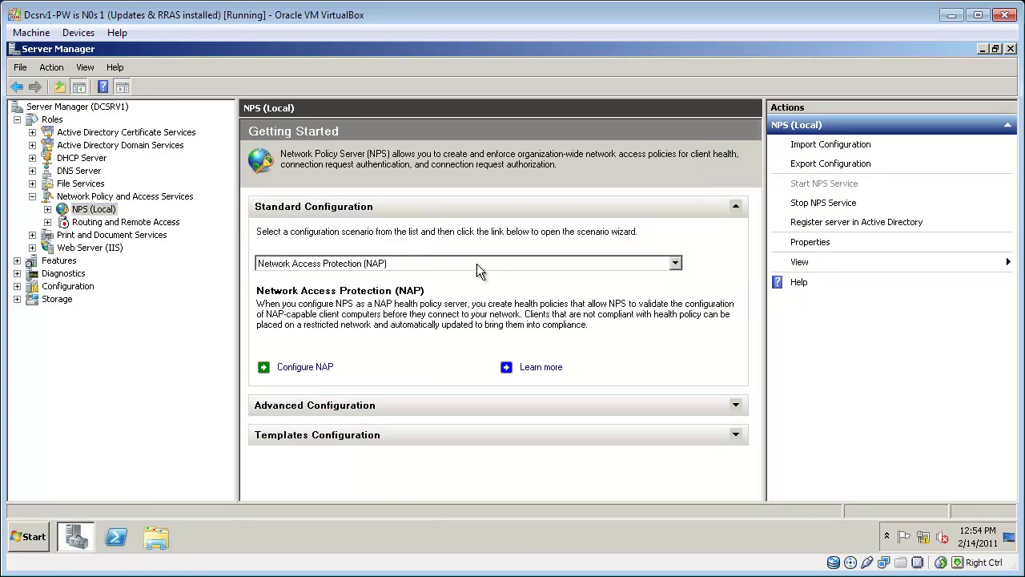
left_click(675, 264)
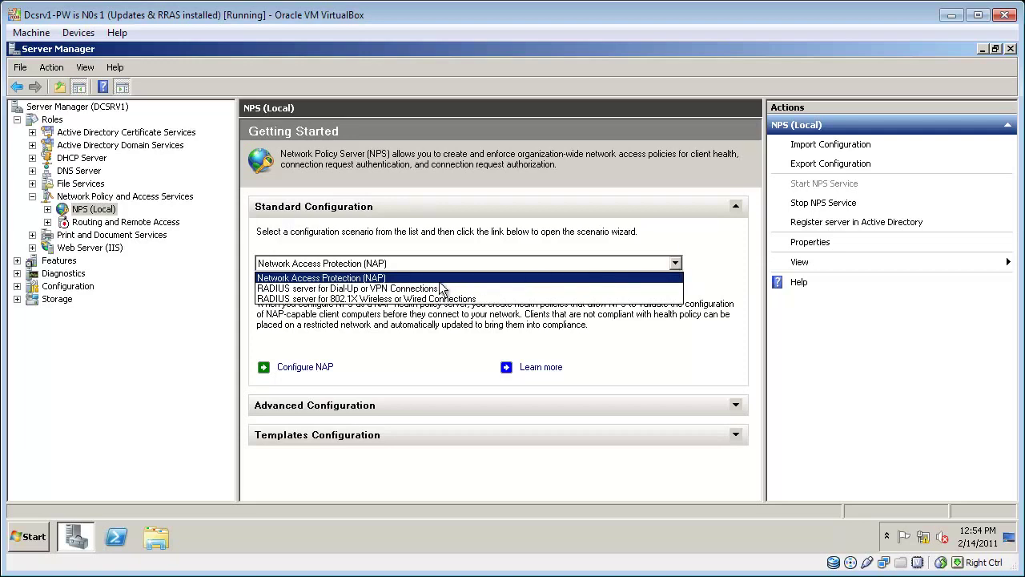
Step: Launch the 802.1X secure wireless wizard and add RADIUS client wap1 at 192.168.2.2 with a shared secret
left_click(489, 299)
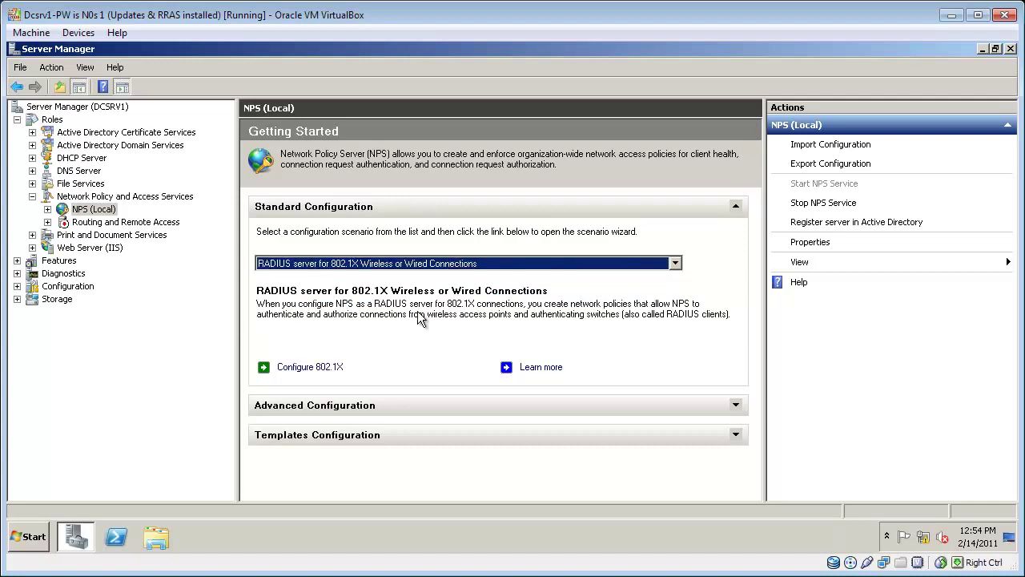
left_click(334, 375)
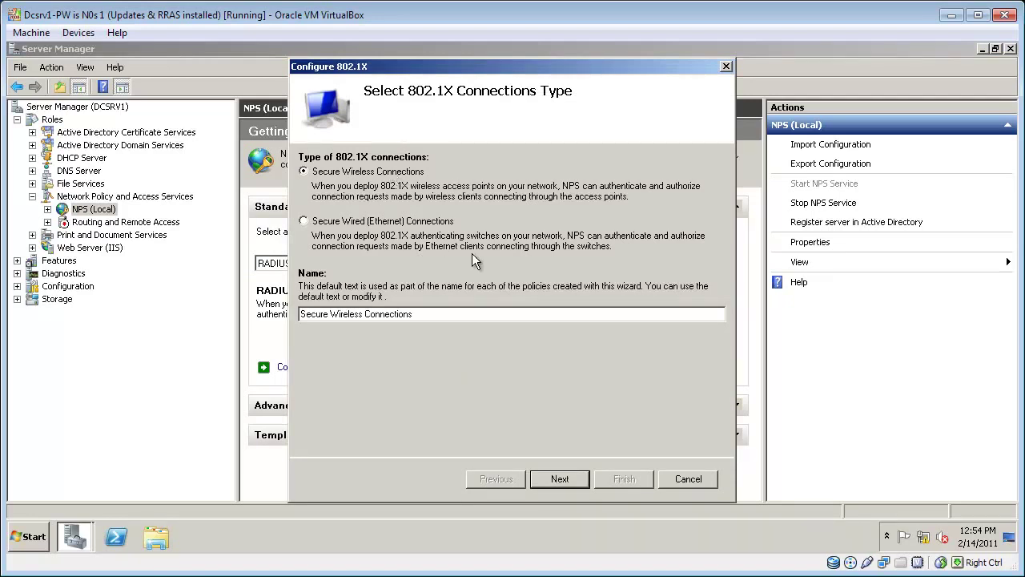
left_click(558, 478)
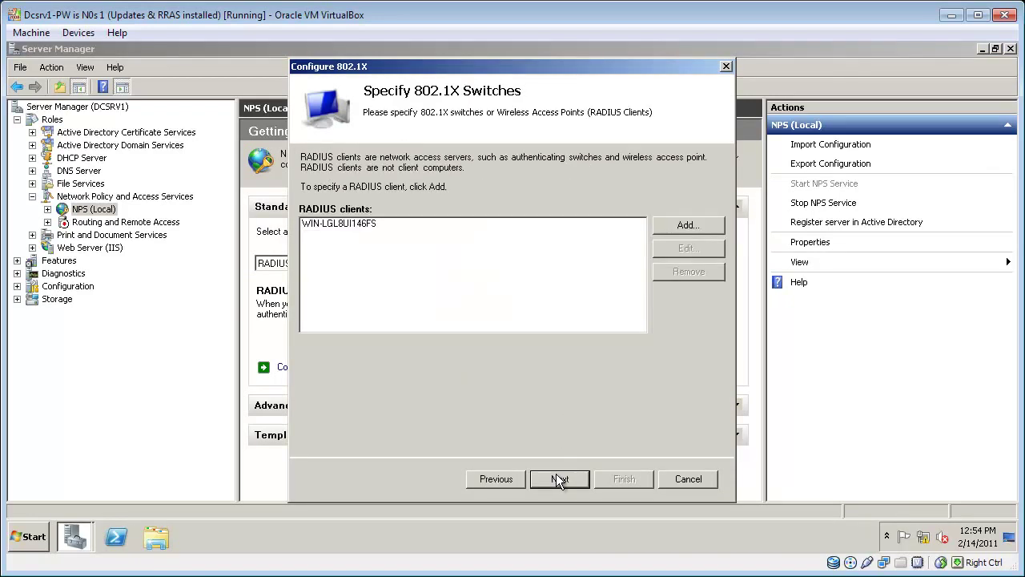
left_click(707, 222)
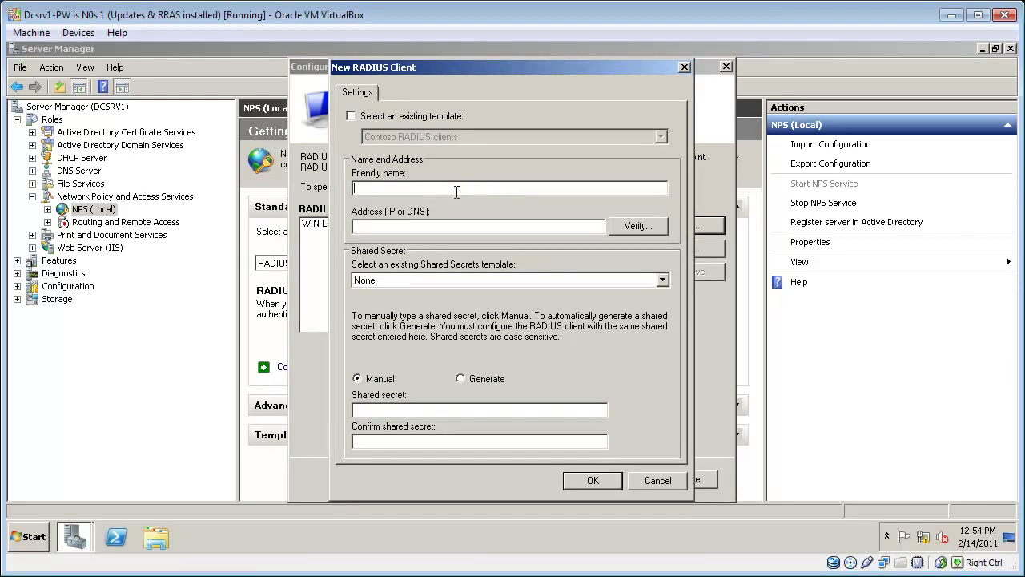
type("wap1")
type("192.168.2.2")
key("Tab")
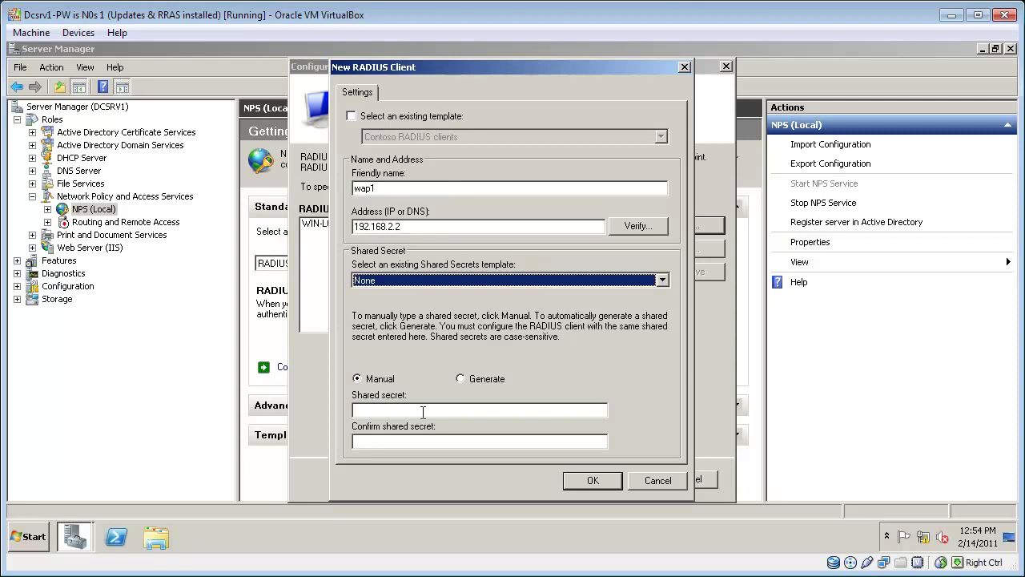
left_click(425, 410)
type("•••••••")
key("Tab")
type("•••••••")
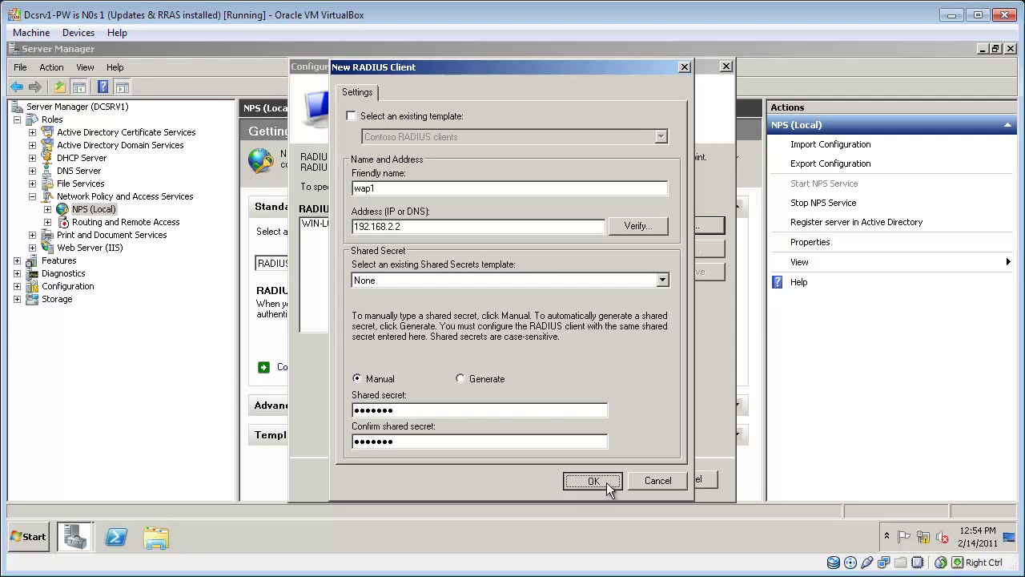
left_click(606, 482)
Step: Add RADIUS client wap2 at 192.168.2.3 with its shared secret
left_click(703, 228)
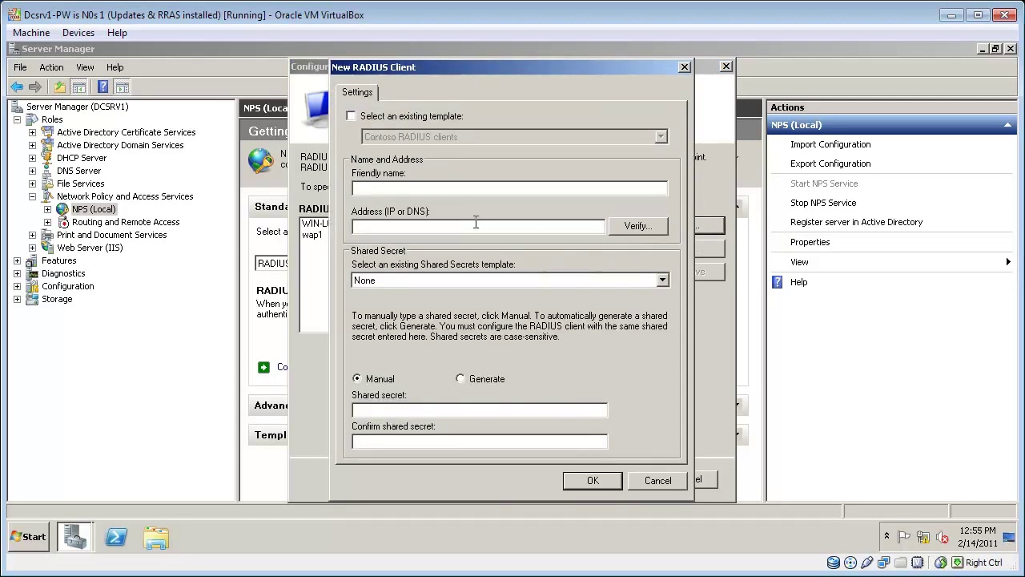
type("wap2")
key("Tab")
type("192.168.2.3")
left_click(529, 410)
type("Passw0r")
key("Tab")
type("Passw0r")
left_click(593, 481)
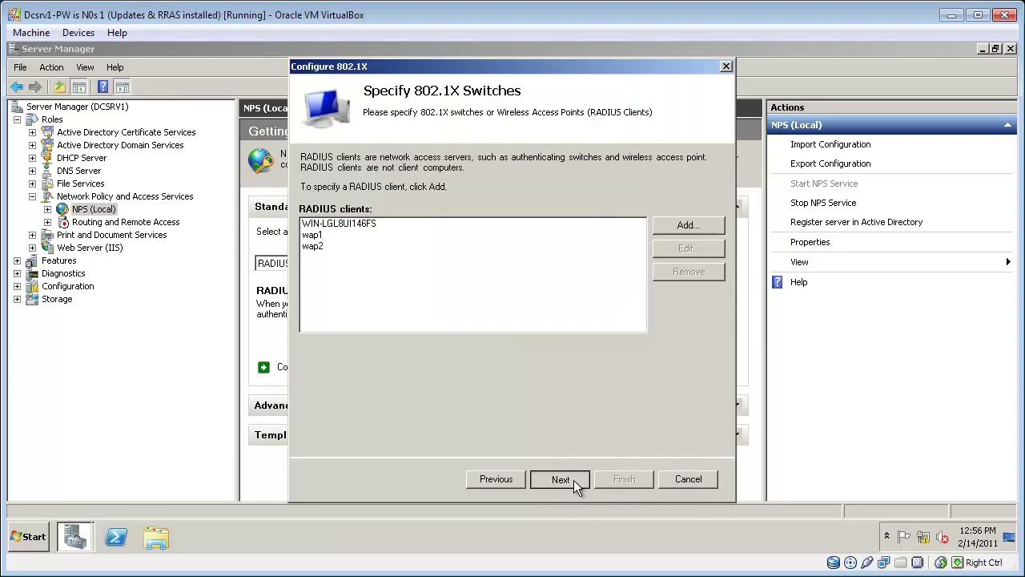
Step: Choose Microsoft: Protected EAP (PEAP) as the 802.1X authentication method
left_click(574, 480)
left_click(583, 199)
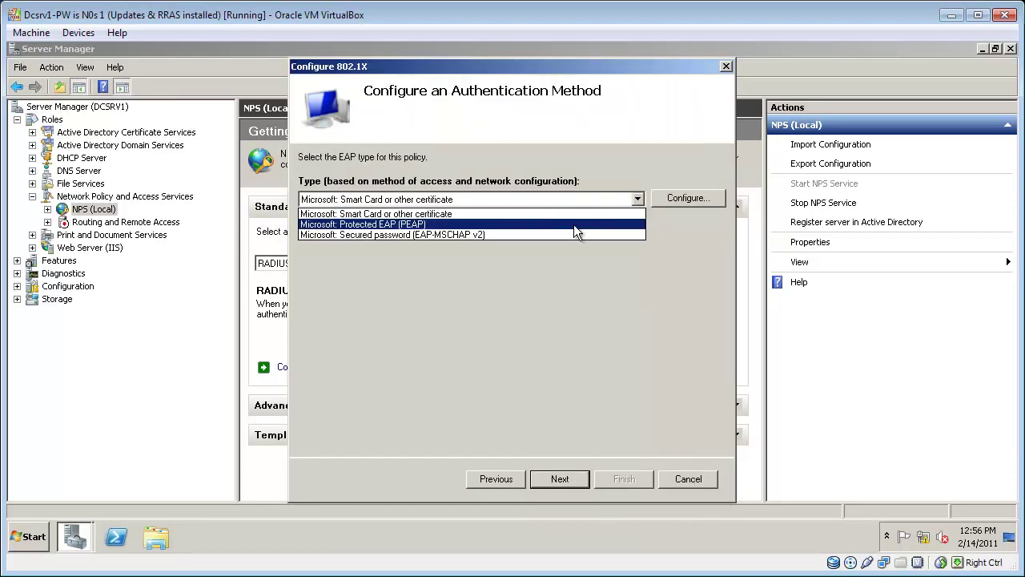
left_click(574, 224)
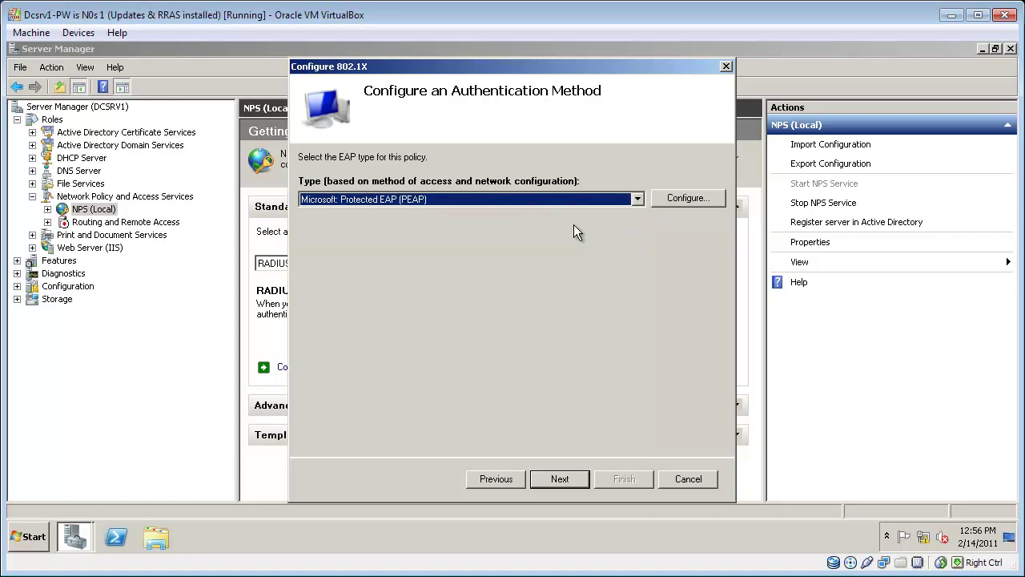
left_click(565, 478)
Step: Allow the Wireless Users group, skip traffic controls, and finish the 802.1X wizard
left_click(693, 200)
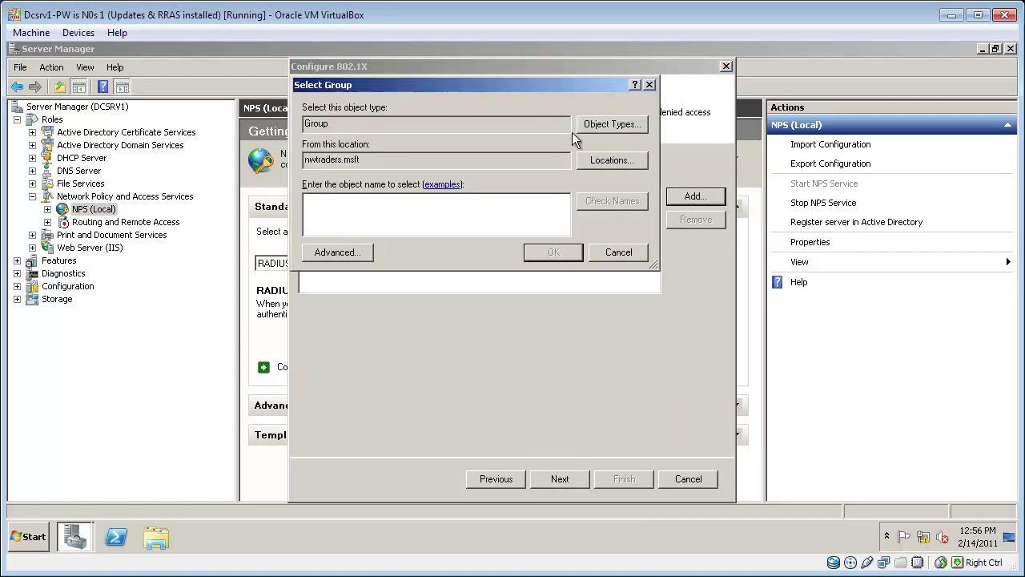
type("wireless c")
key("BackSpace")
type("users")
key("Return")
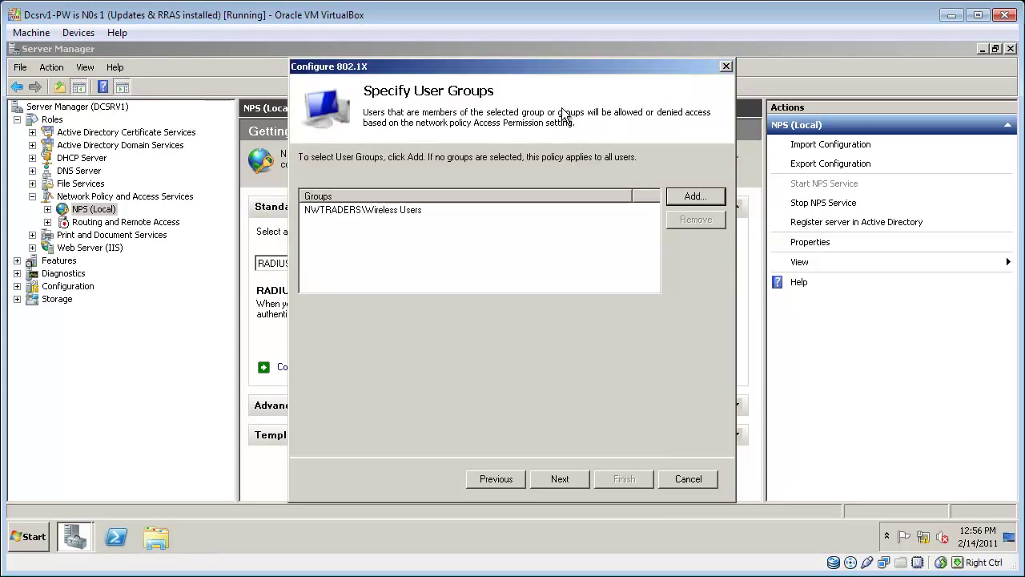
left_click(551, 479)
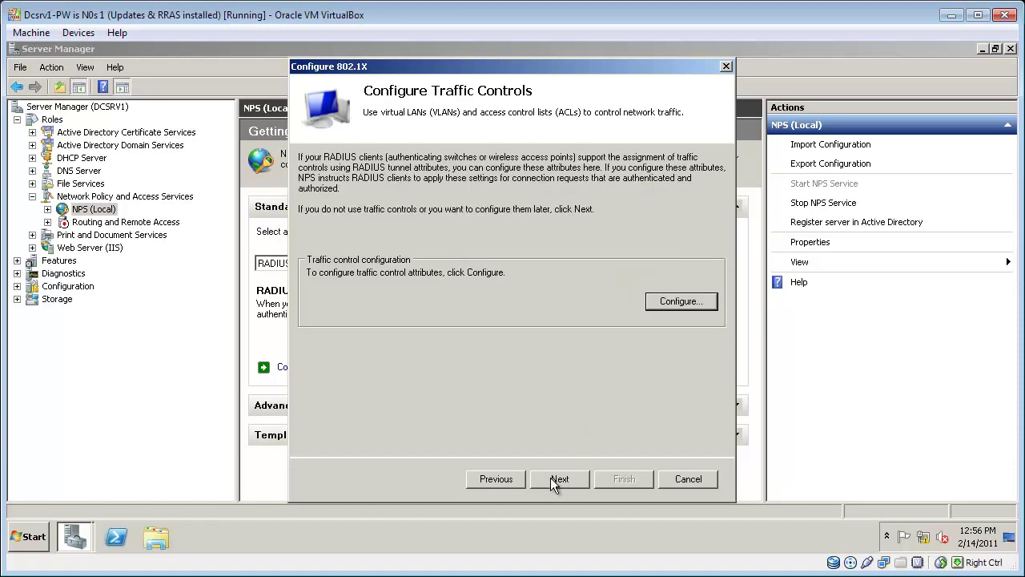
left_click(559, 478)
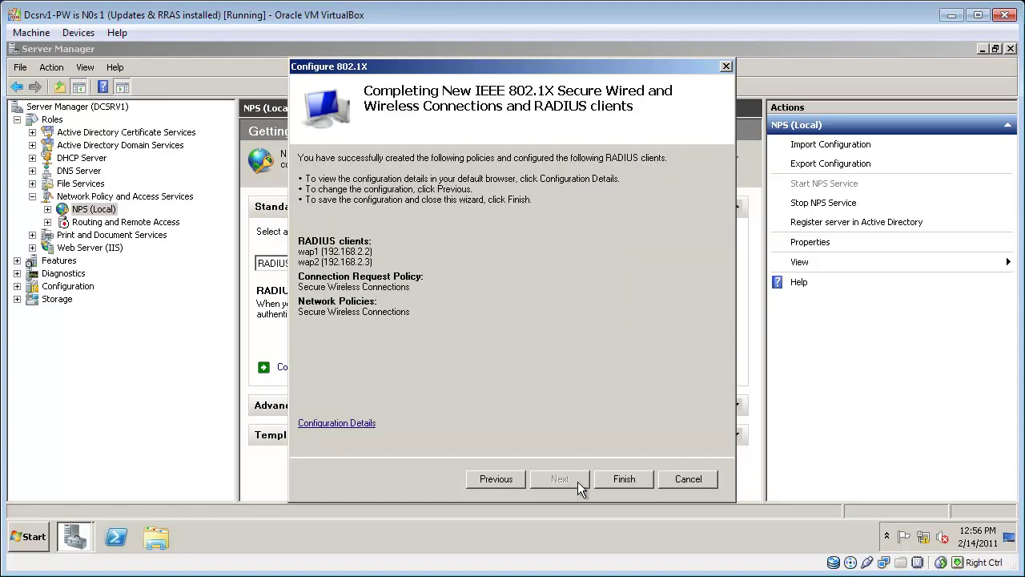
left_click(625, 477)
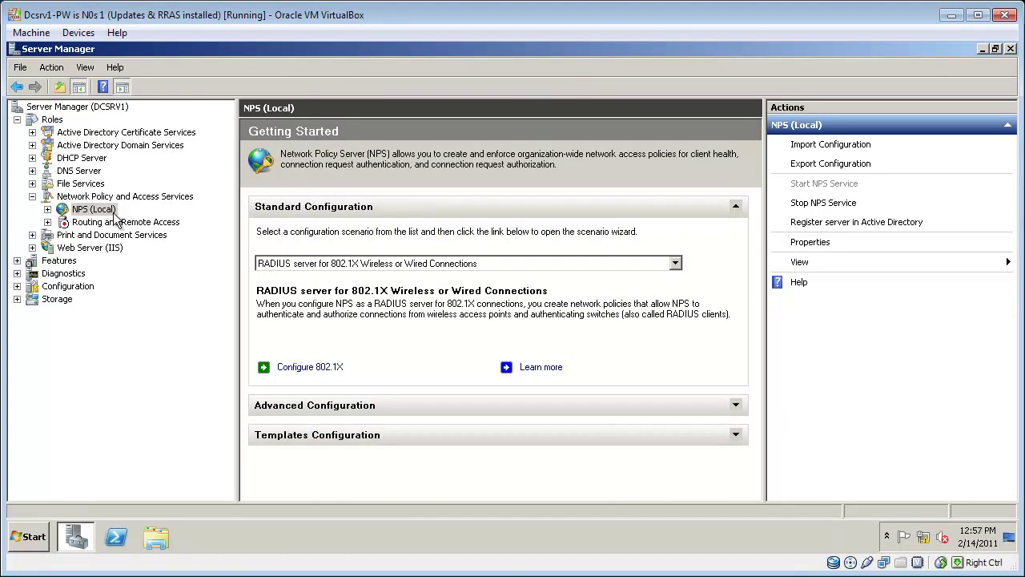
Step: Register NPS (Local) in Active Directory, confirm the dial-in authorization, and expand its sub-items
right_click(96, 215)
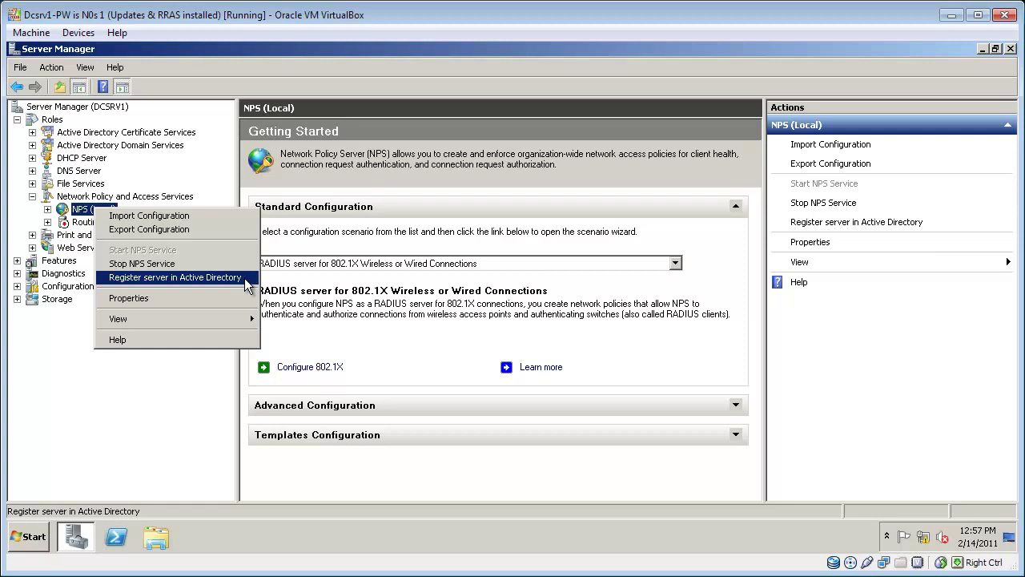
left_click(241, 277)
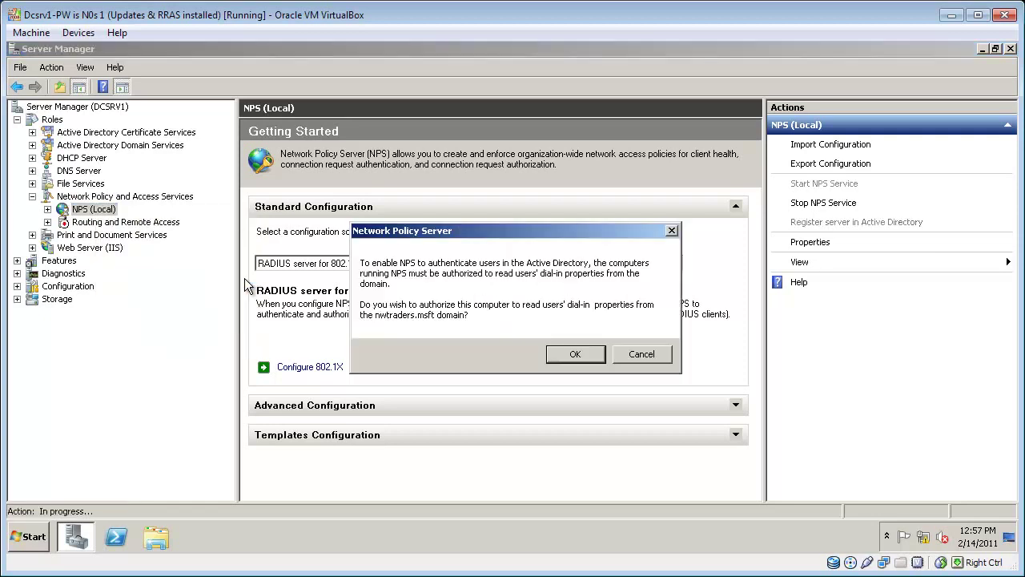
left_click(571, 354)
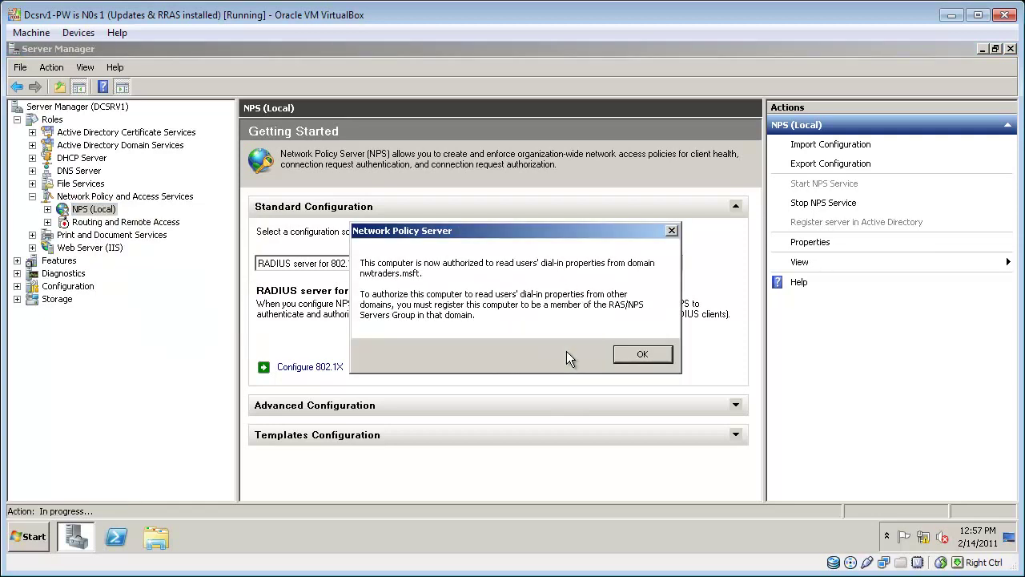
left_click(635, 355)
left_click(47, 209)
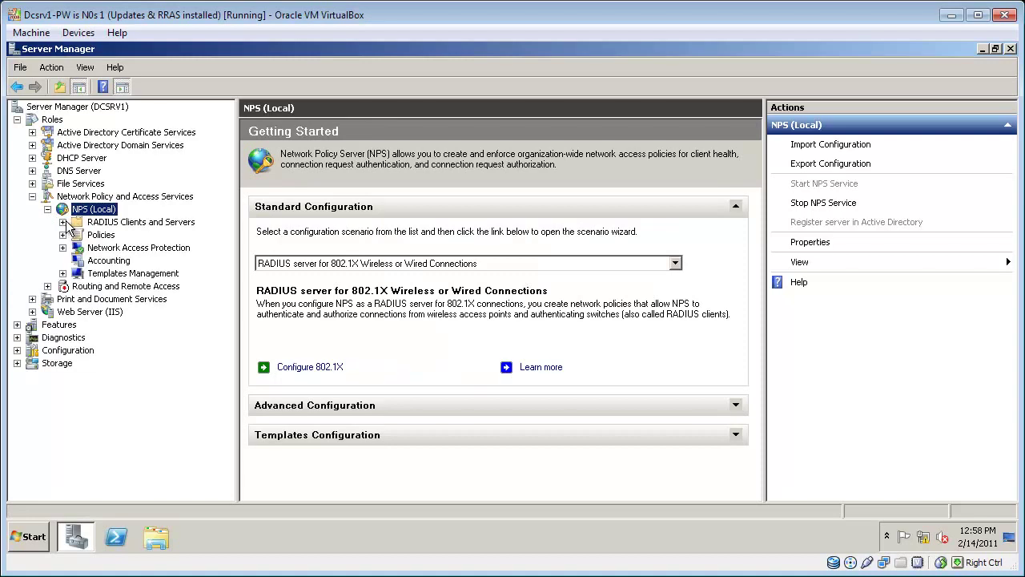
Step: Review the wap1 and wap2 entries in the NPS RADIUS Clients list
left_click(63, 223)
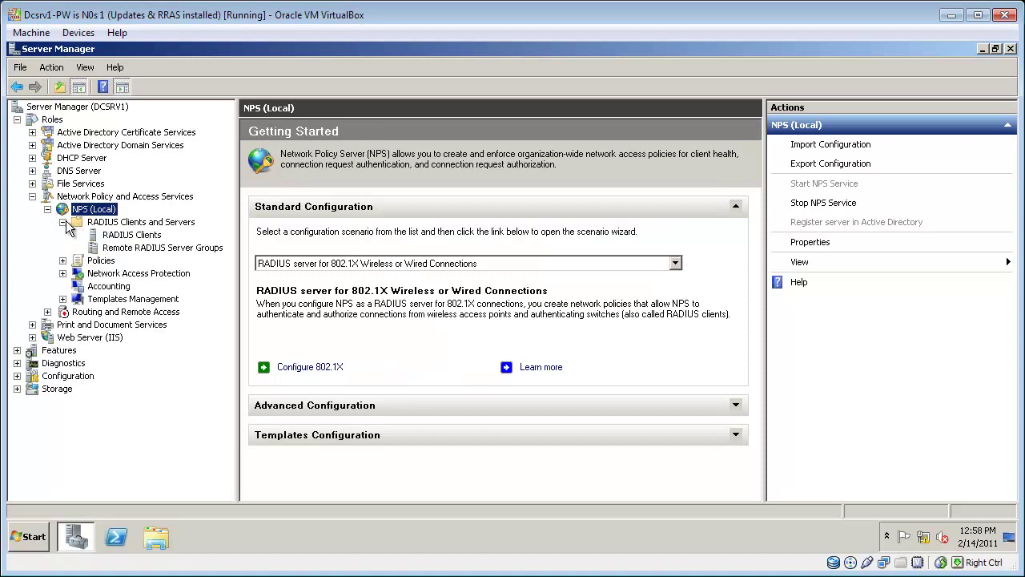
left_click(128, 235)
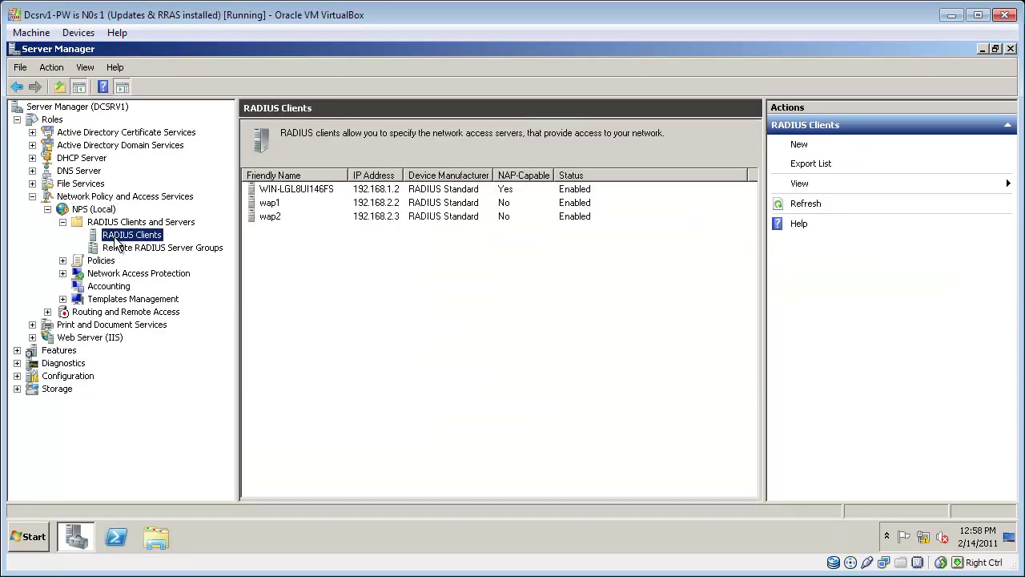
left_click(277, 220)
left_click(279, 207)
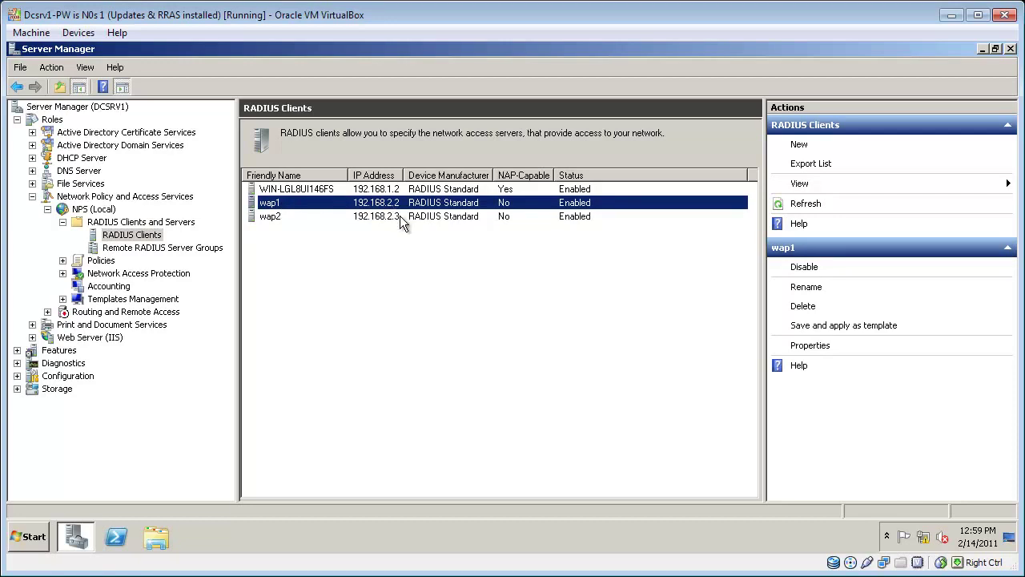
Step: Inspect the Secure Wireless Connections network policy, then view the NPS Accounting page
left_click(62, 260)
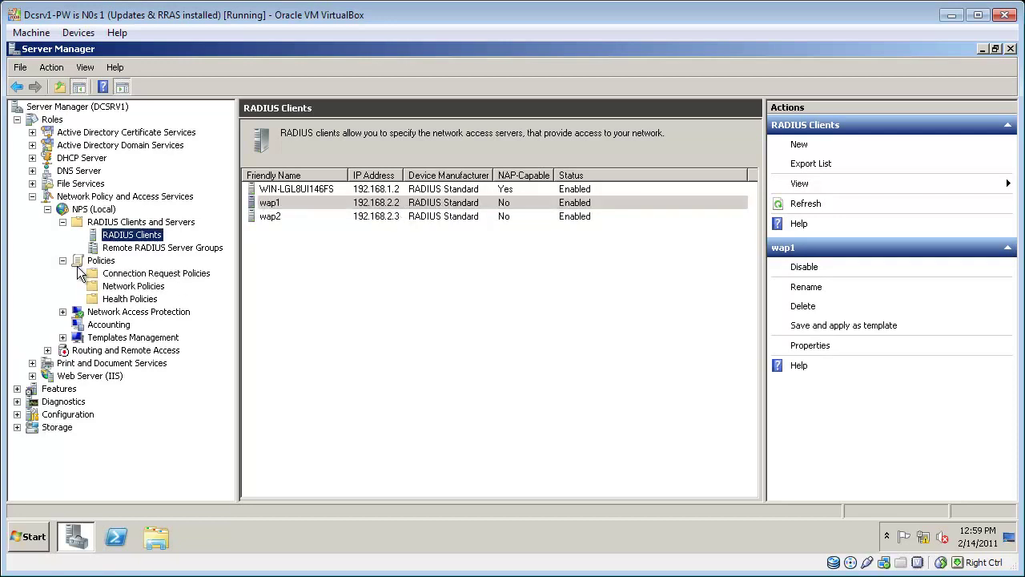
left_click(132, 289)
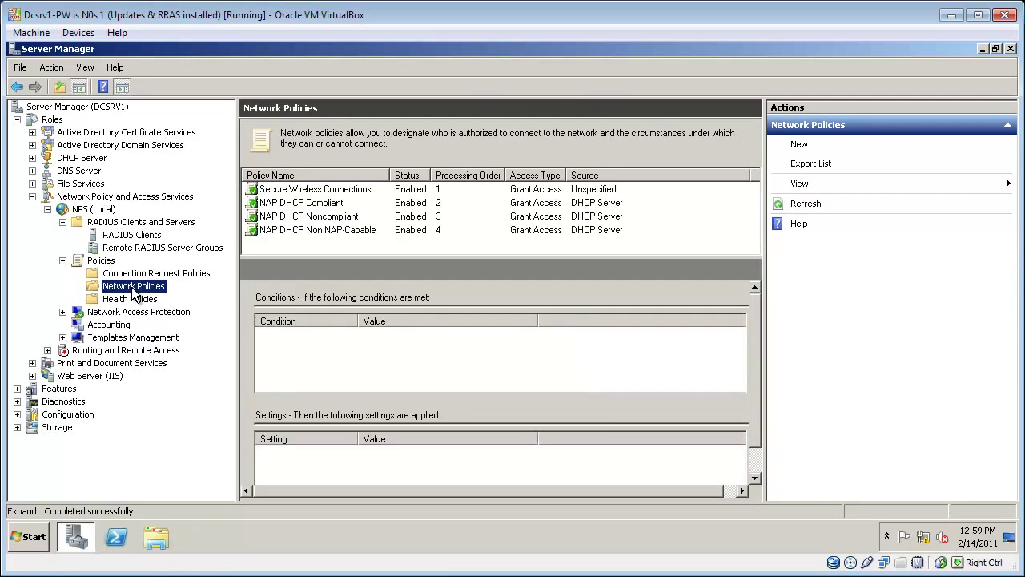
left_click(325, 193)
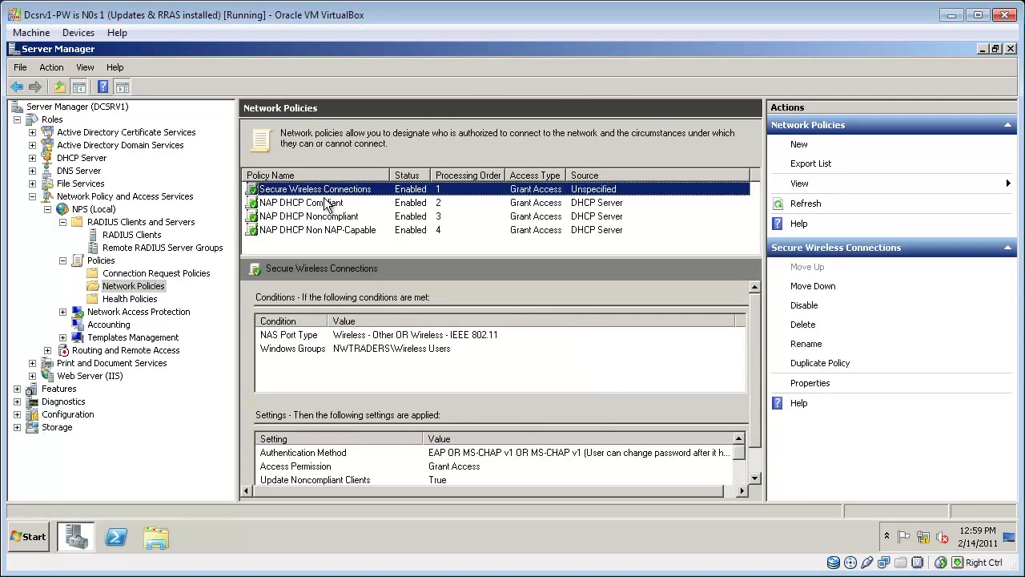
left_click(100, 327)
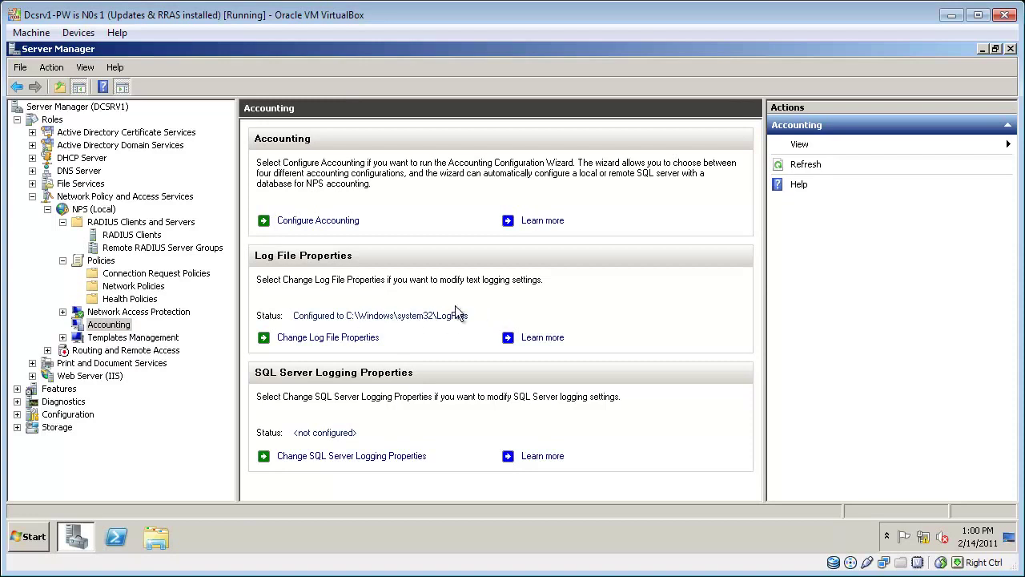
Step: Review the NPS log file properties to confirm all request types are logged, closing without changes
left_click(367, 338)
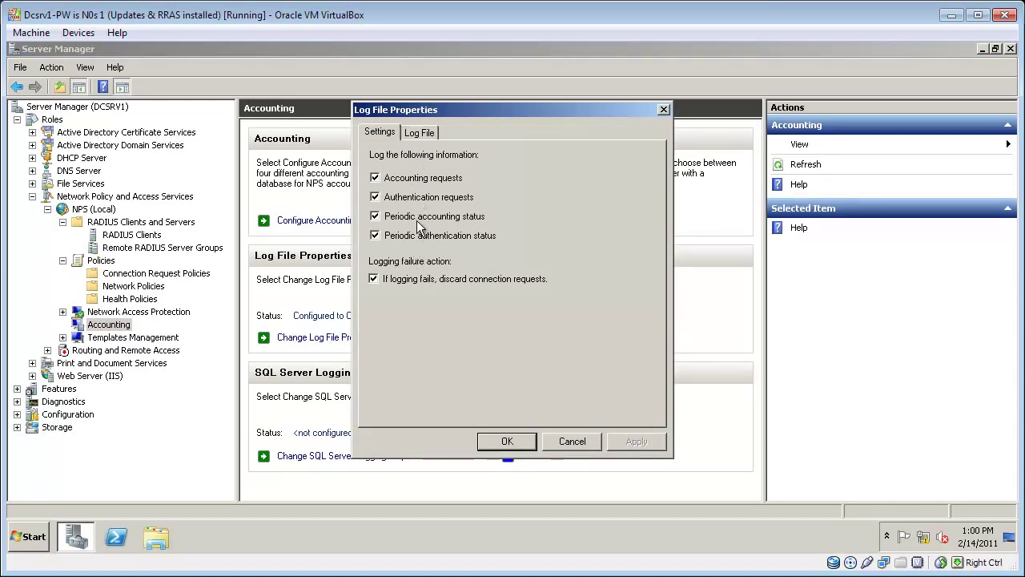
left_click(508, 442)
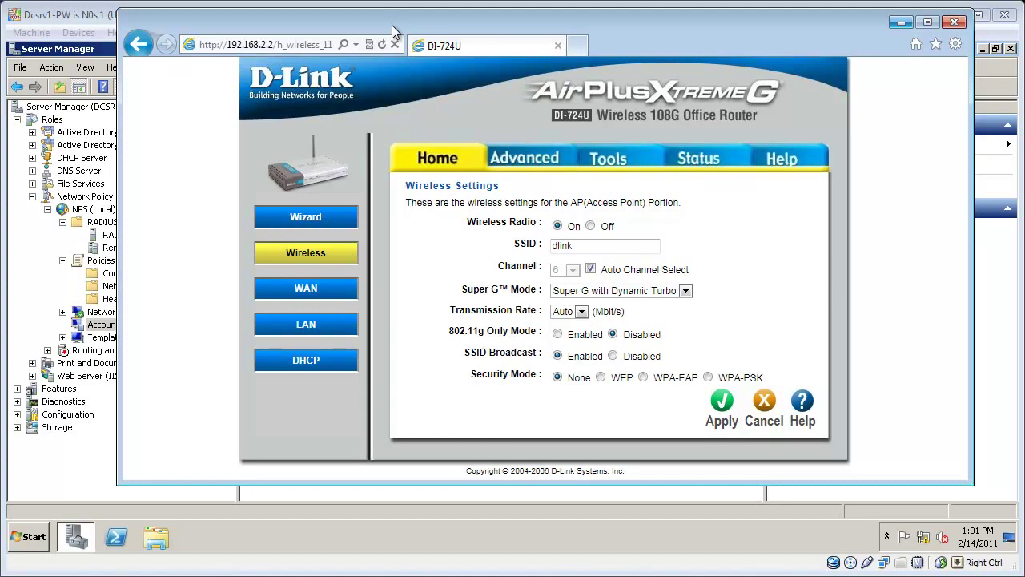
Step: Rename the router's SSID from dlink to Contoso and set security to WPA-EAP in WPA2 mode
left_click_drag(550, 247, 570, 248)
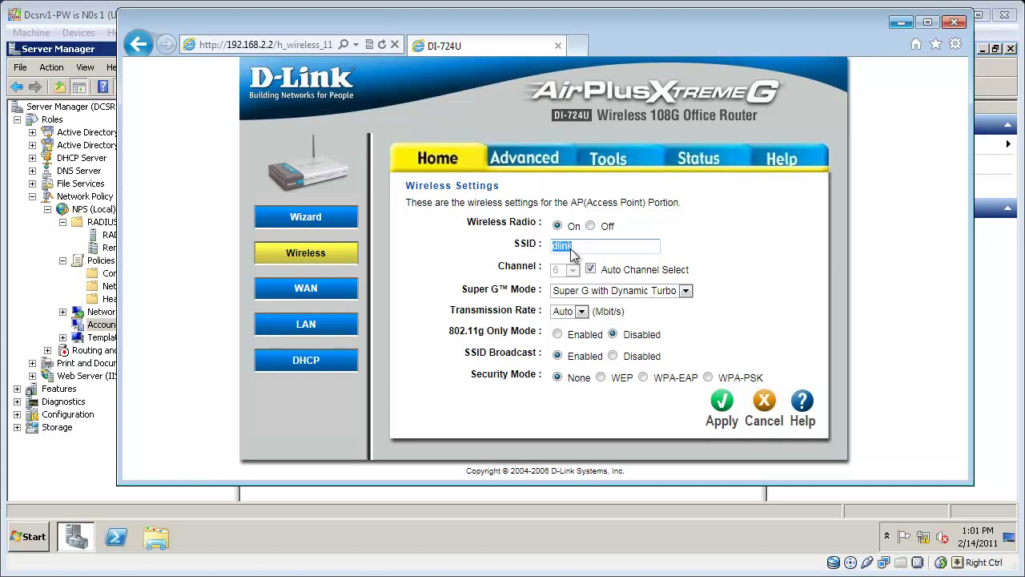
type("Contoso")
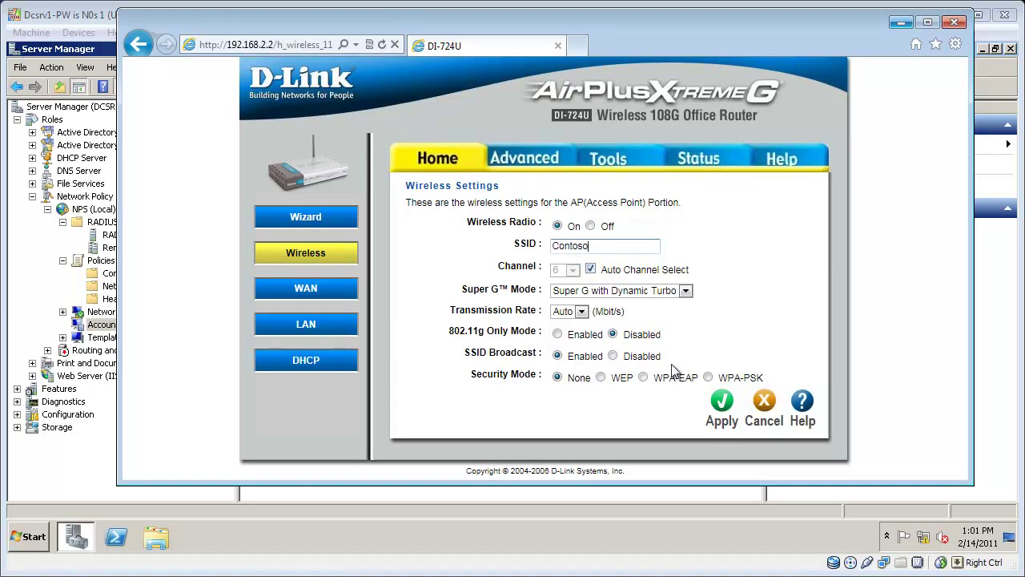
left_click(648, 379)
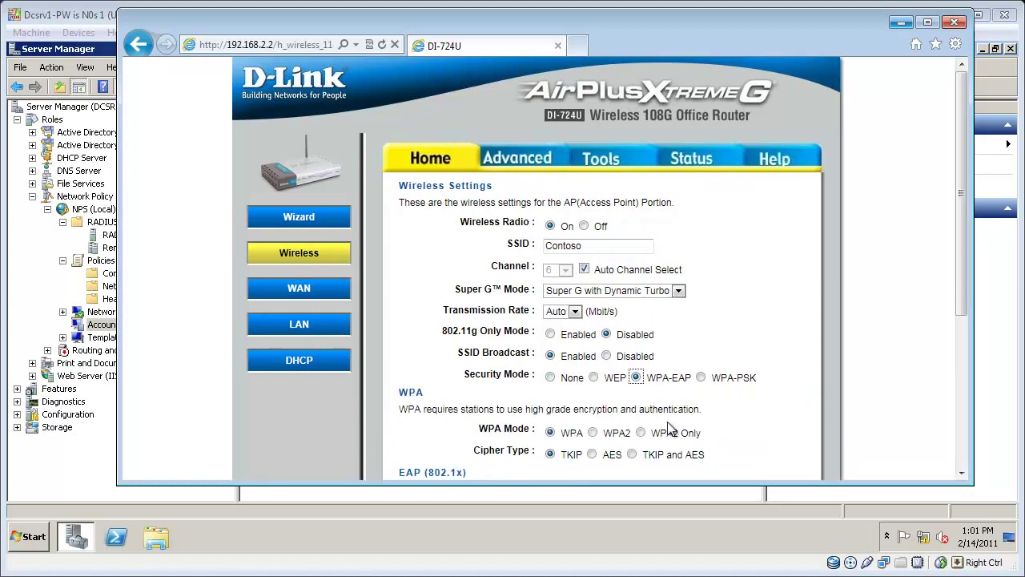
left_click_drag(964, 274, 966, 346)
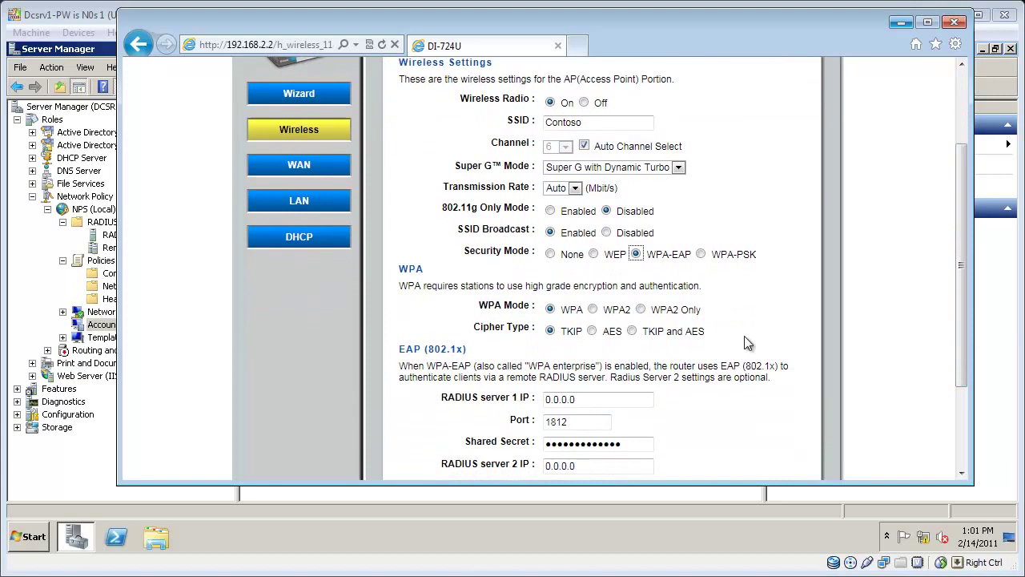
left_click(593, 310)
Step: Enter a new RADIUS shared secret and RADIUS server 1 IP 192.168.2.10, then apply the settings
double_click(637, 448)
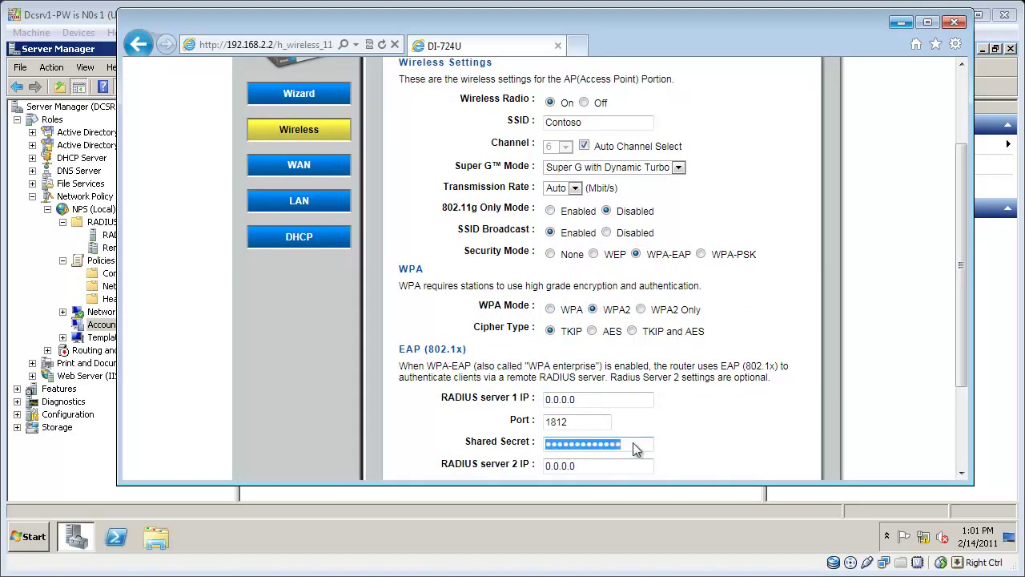
type("Contoso")
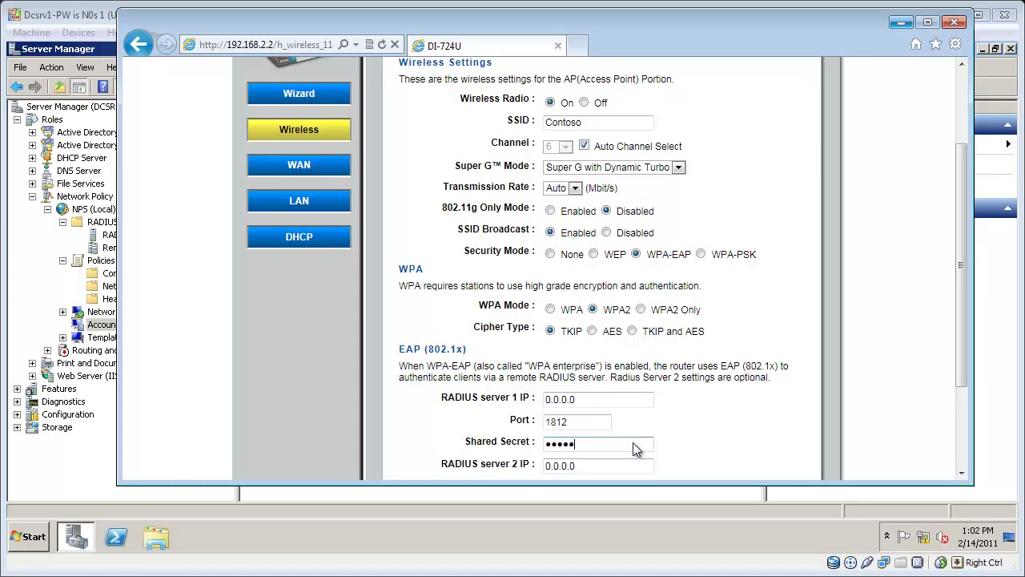
left_click(609, 460)
double_click(594, 401)
type("192.168.2.10")
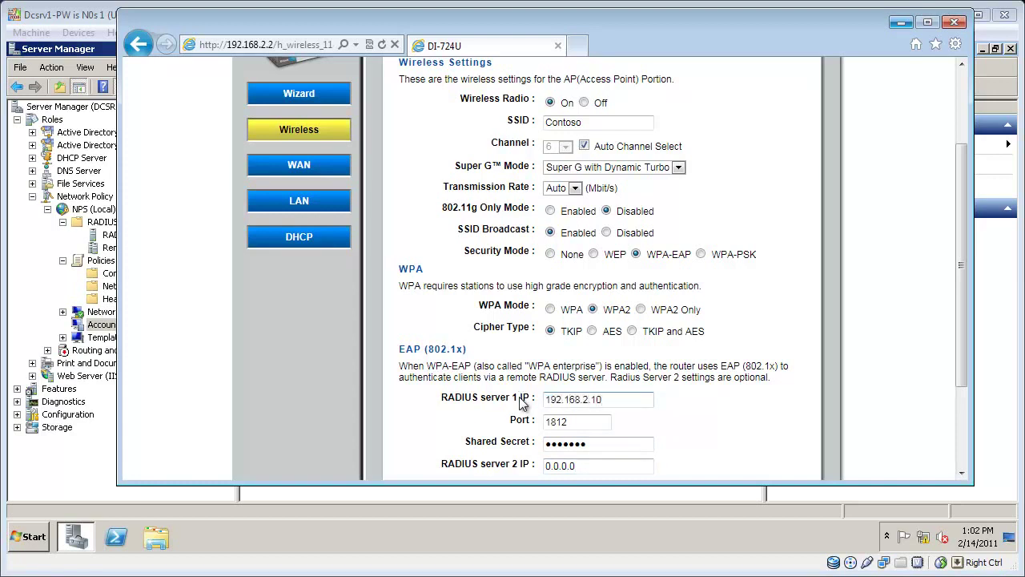
left_click_drag(966, 371, 973, 444)
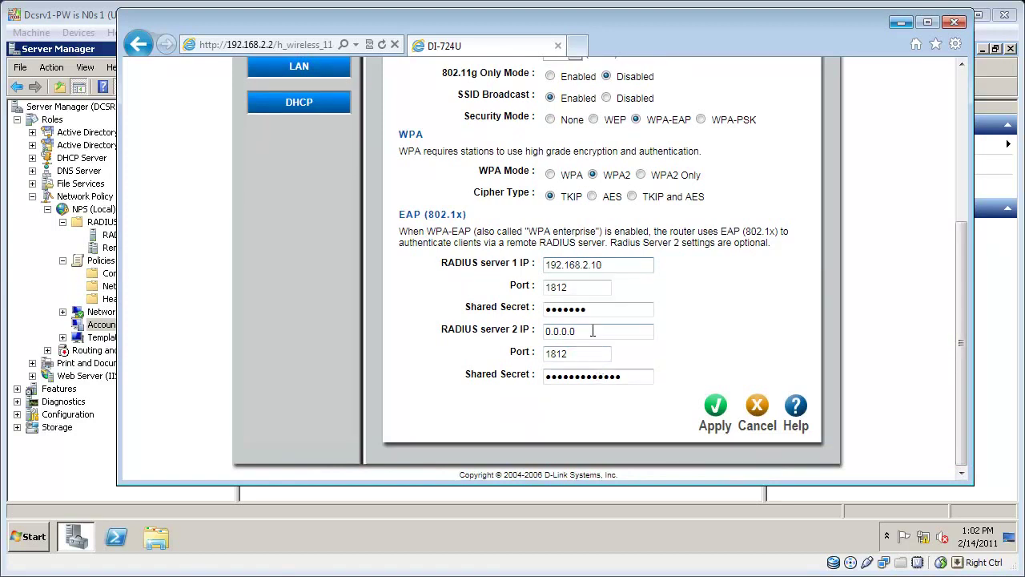
left_click(716, 407)
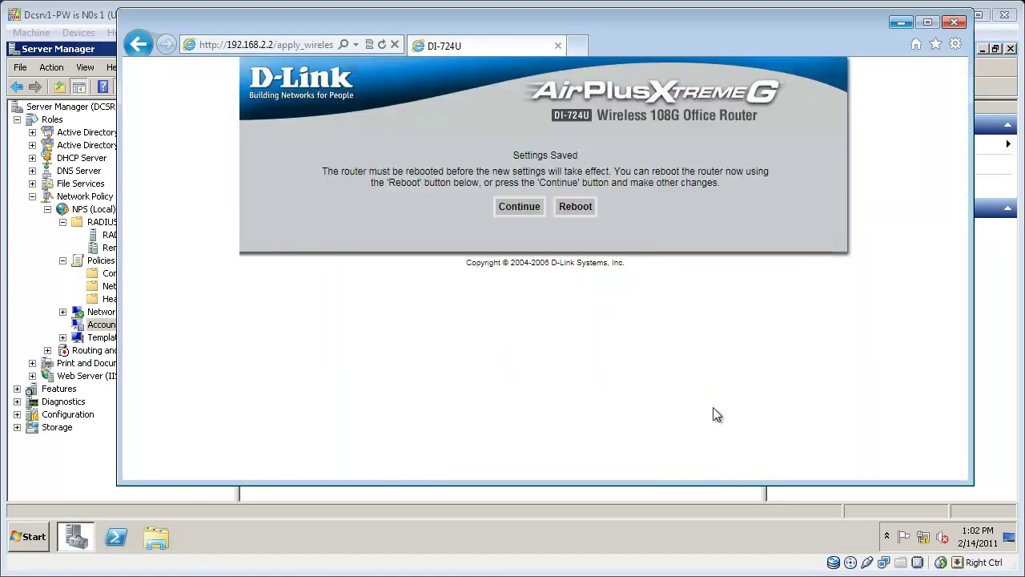
Step: Reboot the DI-724U router so the new wireless settings take effect
left_click(583, 208)
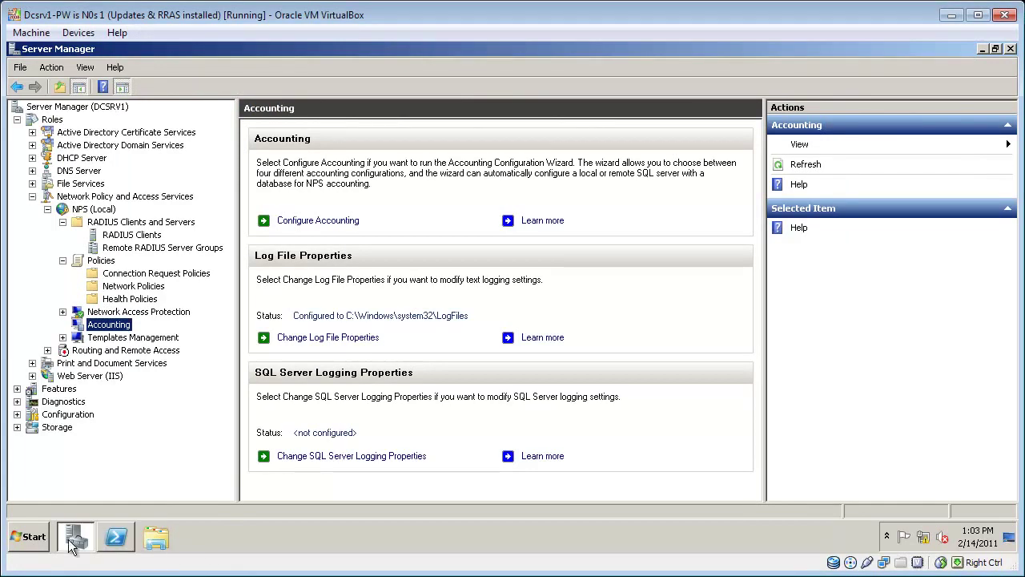
left_click(31, 538)
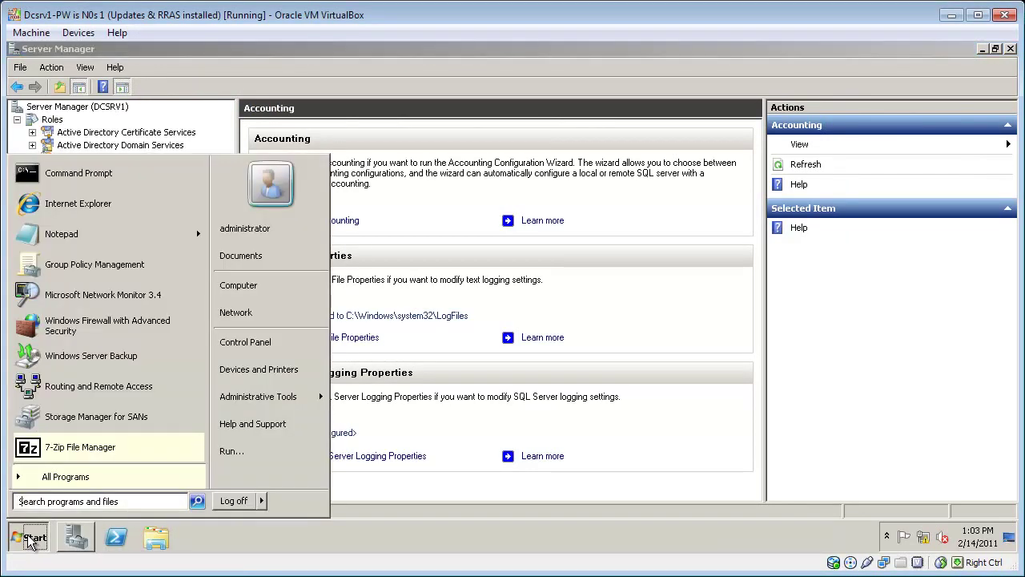
Step: Launch Group Policy Management and open the Default Domain Policy for editing
type("group")
key("Return")
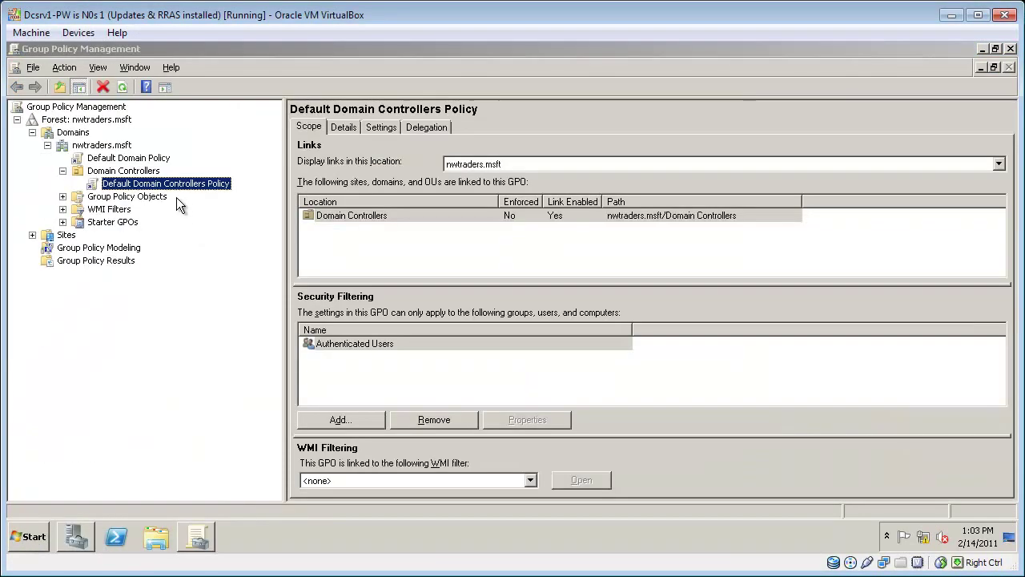
left_click(136, 158)
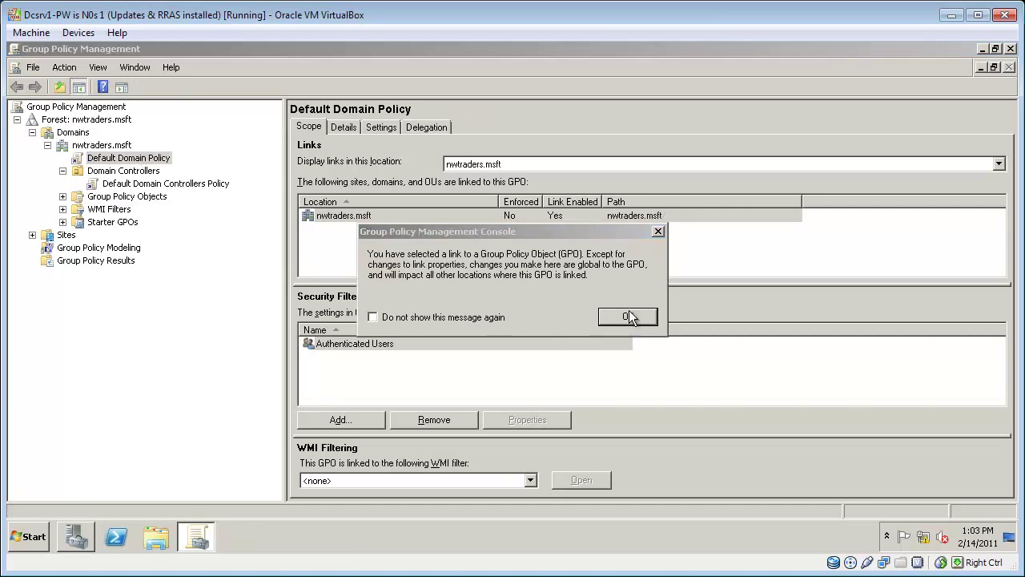
left_click(633, 316)
right_click(152, 160)
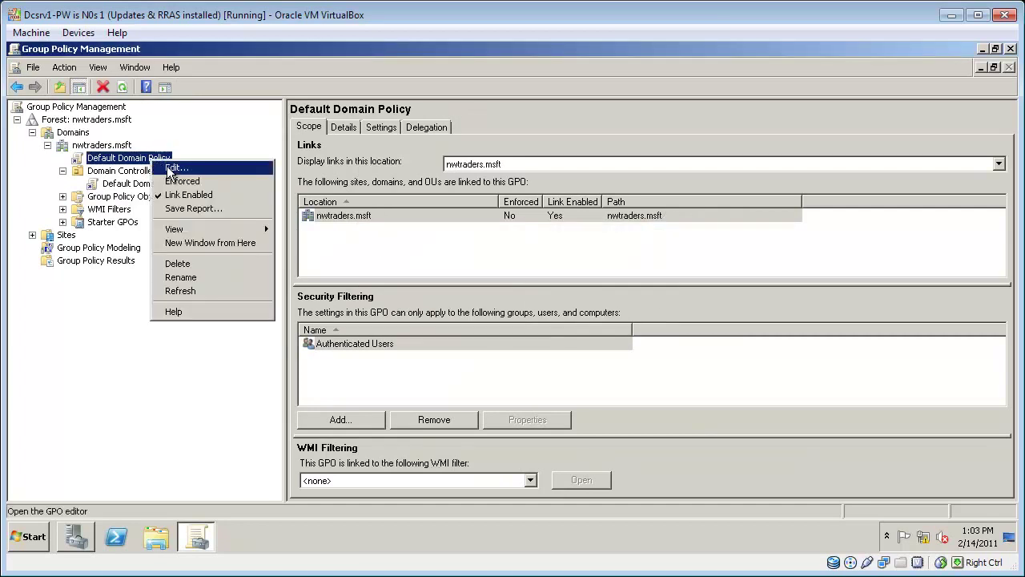
left_click(173, 168)
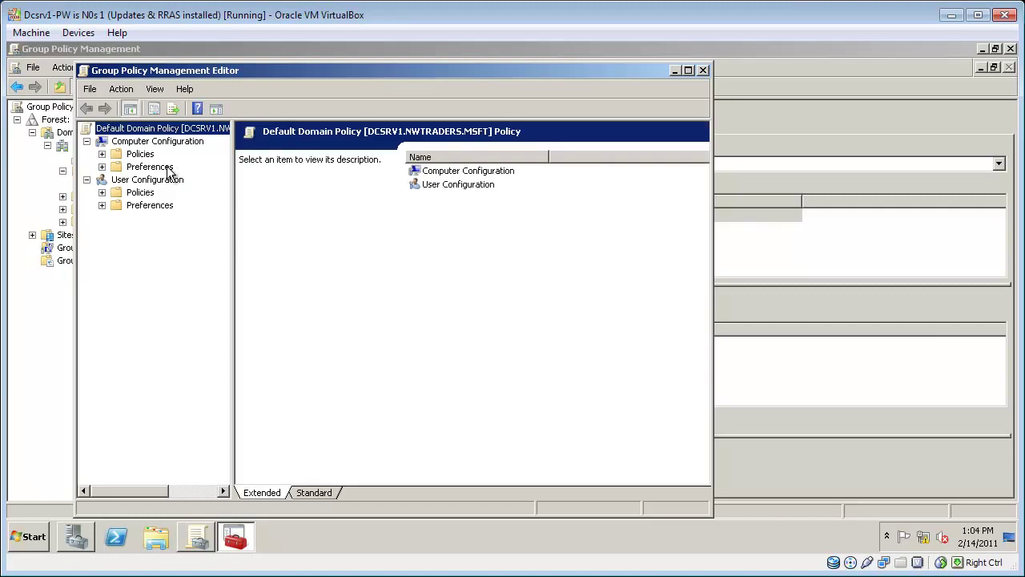
Step: Expand Computer Configuration > Policies > Windows Settings > Security Settings to Wireless Network (IEEE 802.11) Policies
left_click(102, 153)
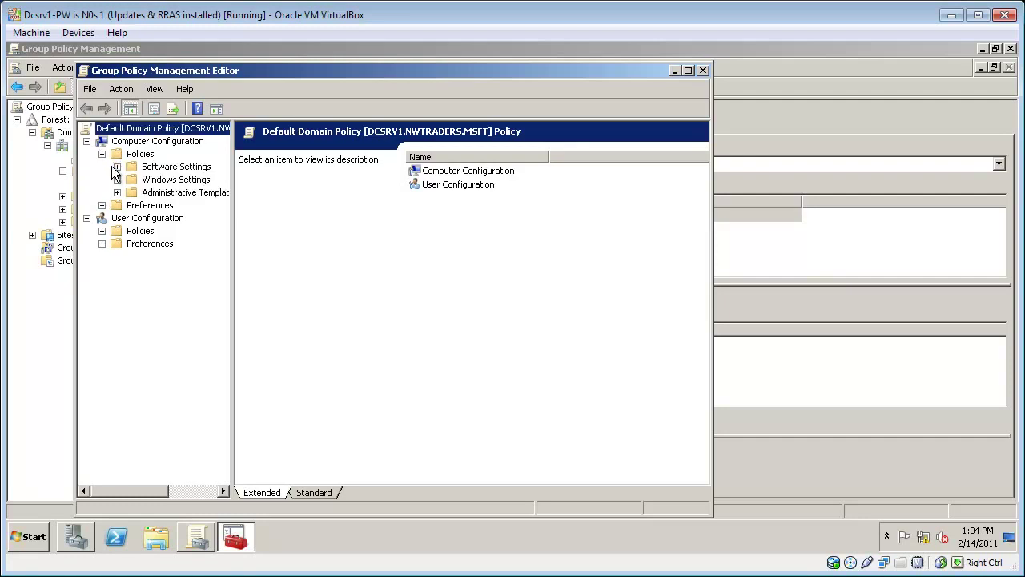
left_click(117, 193)
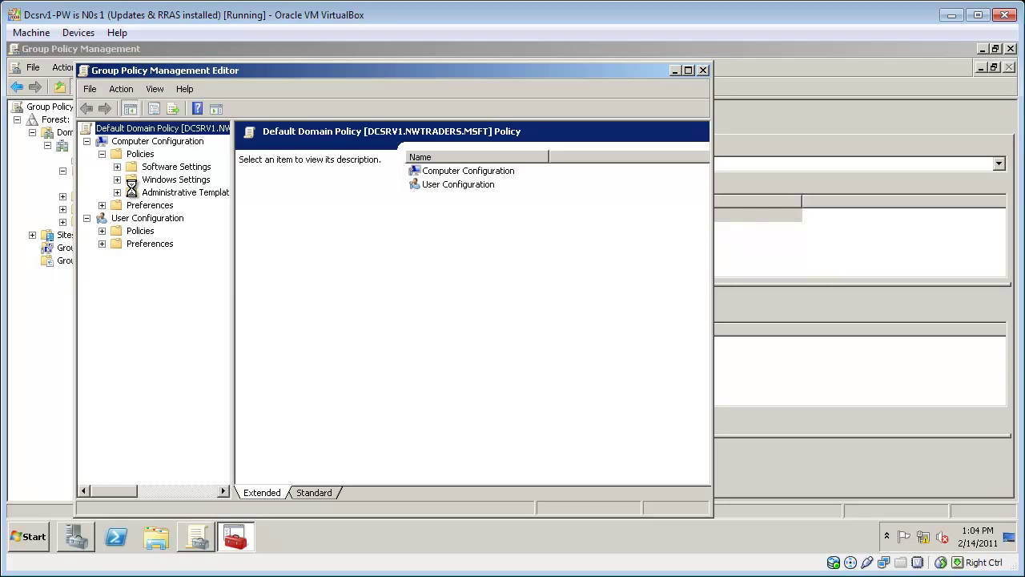
left_click(132, 231)
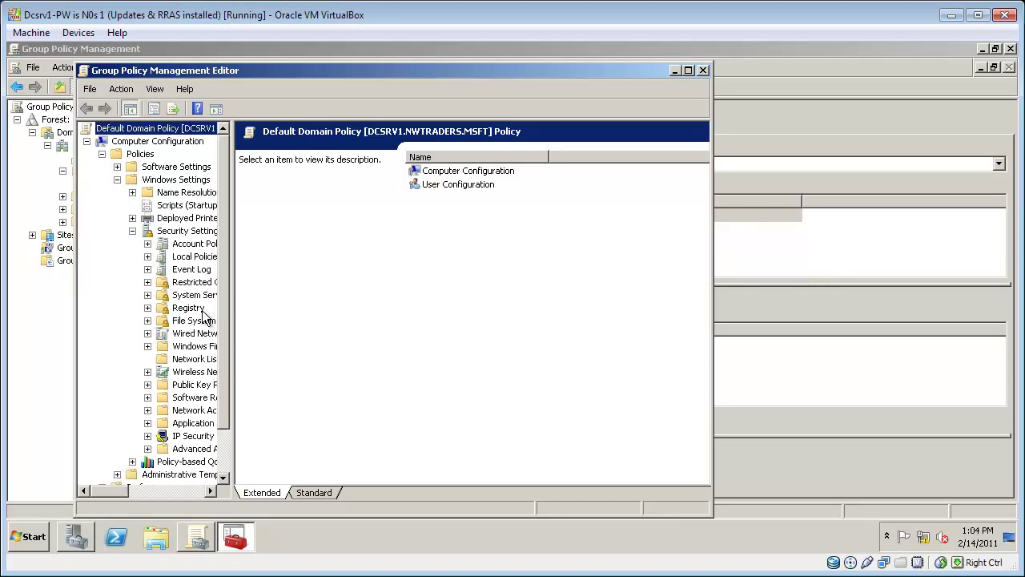
double_click(350, 69)
left_click_drag(159, 141, 297, 141)
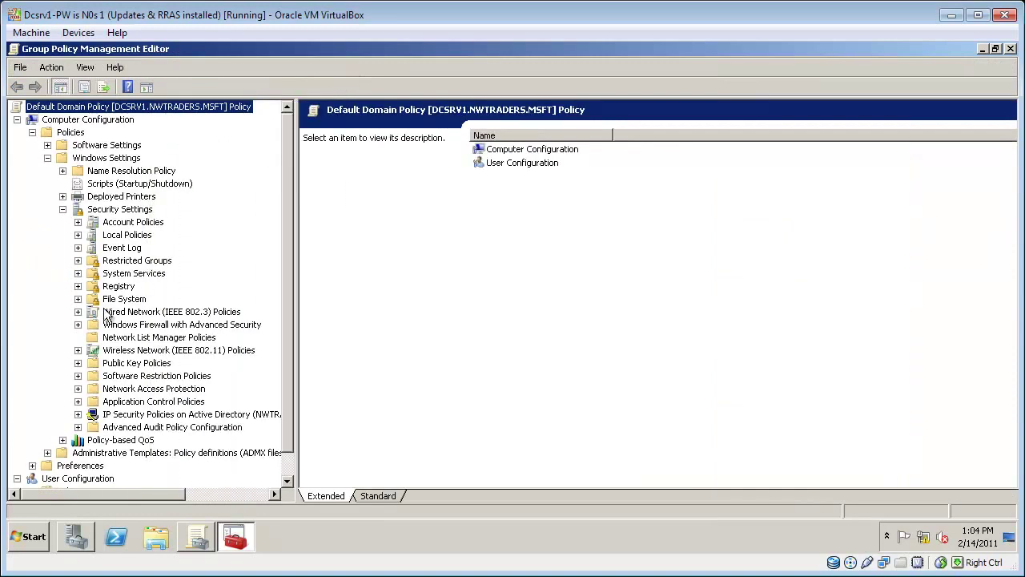
left_click(112, 352)
Step: Add a new infrastructure wireless profile to the policy with network name Contoso
double_click(359, 124)
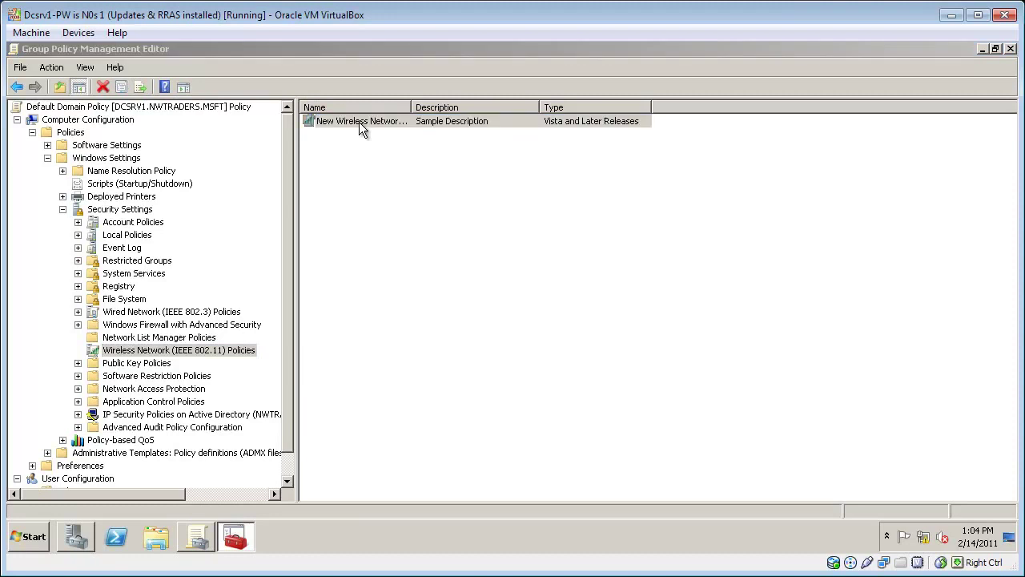
left_click(389, 412)
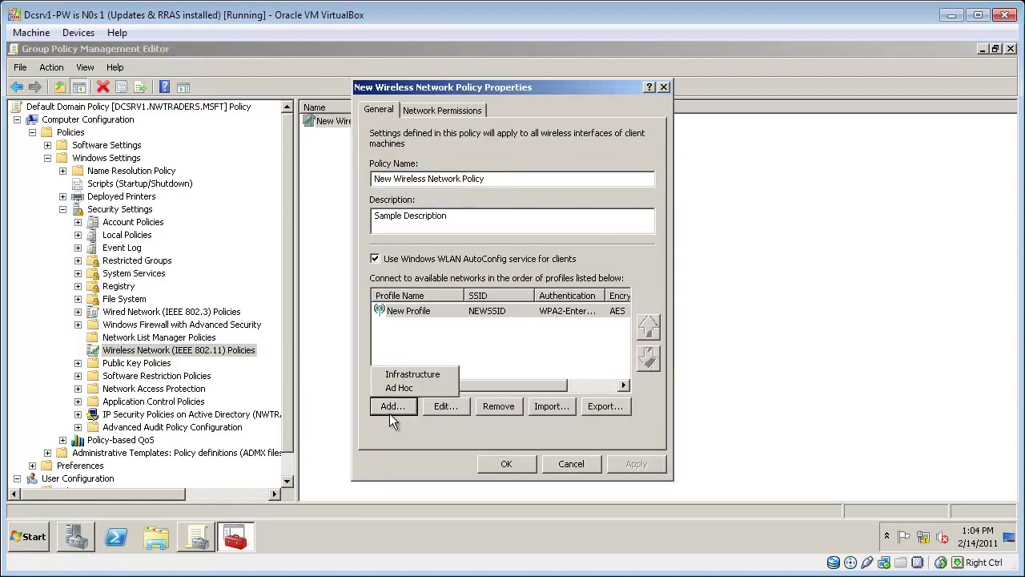
left_click(414, 376)
type("Contoso")
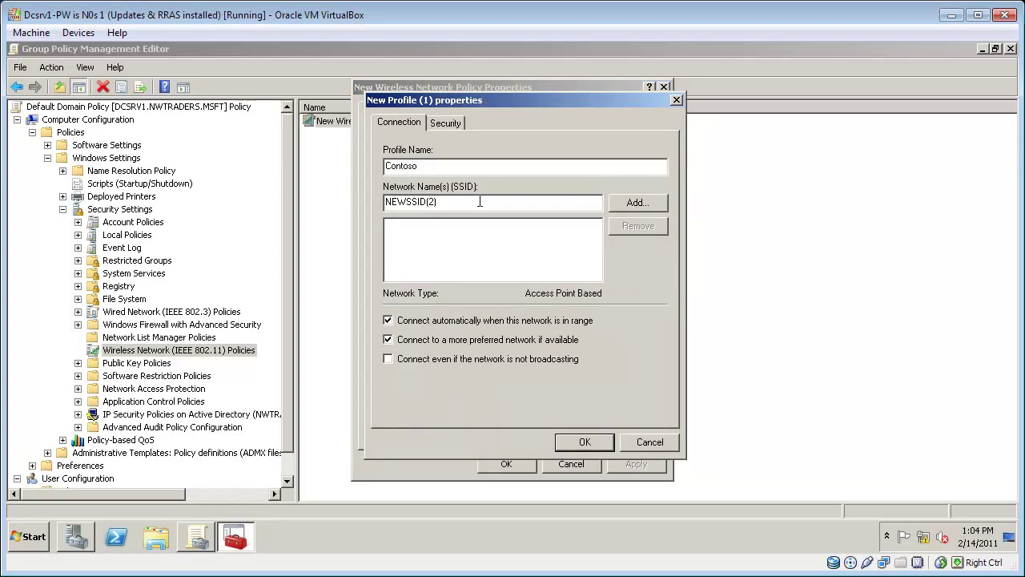
key("BackSpace")
key("BackSpace")
key("BackSpace")
key("BackSpace")
key("BackSpace")
key("BackSpace")
key("BackSpace")
key("BackSpace")
key("BackSpace")
type("Contos")
left_click(634, 201)
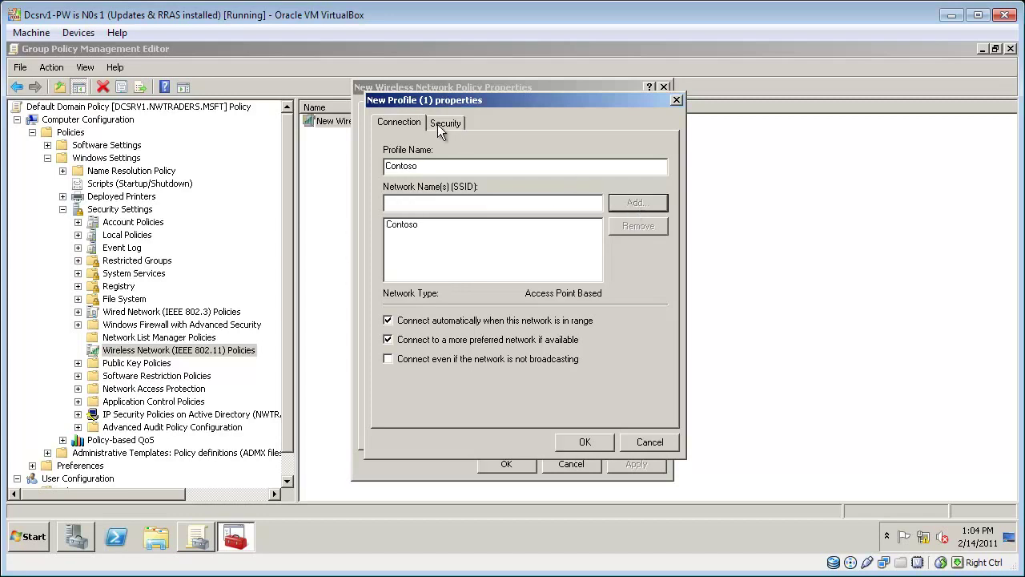
Step: Set the profile's security to WPA2-Enterprise authentication with AES encryption
left_click(445, 123)
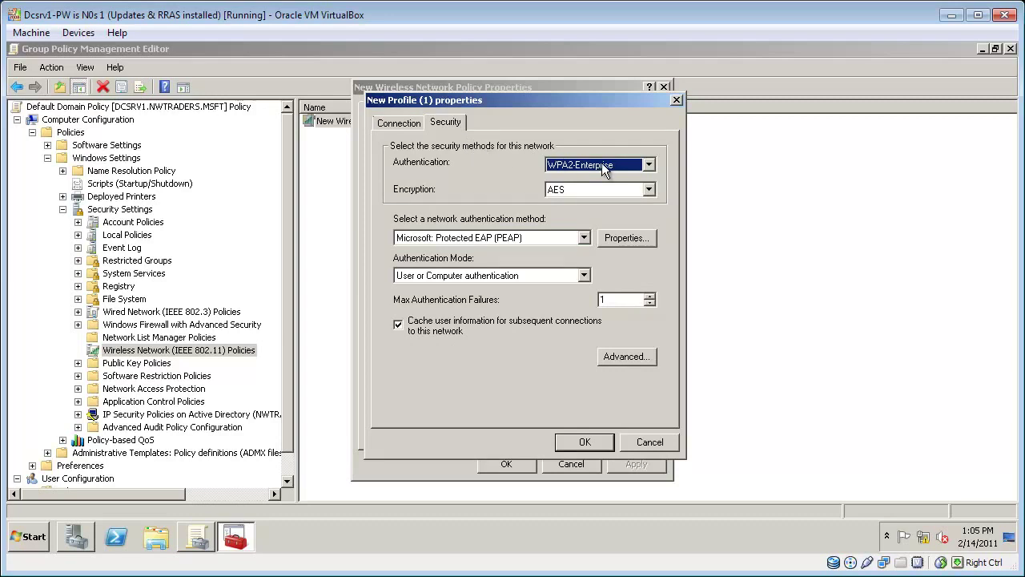
left_click(608, 193)
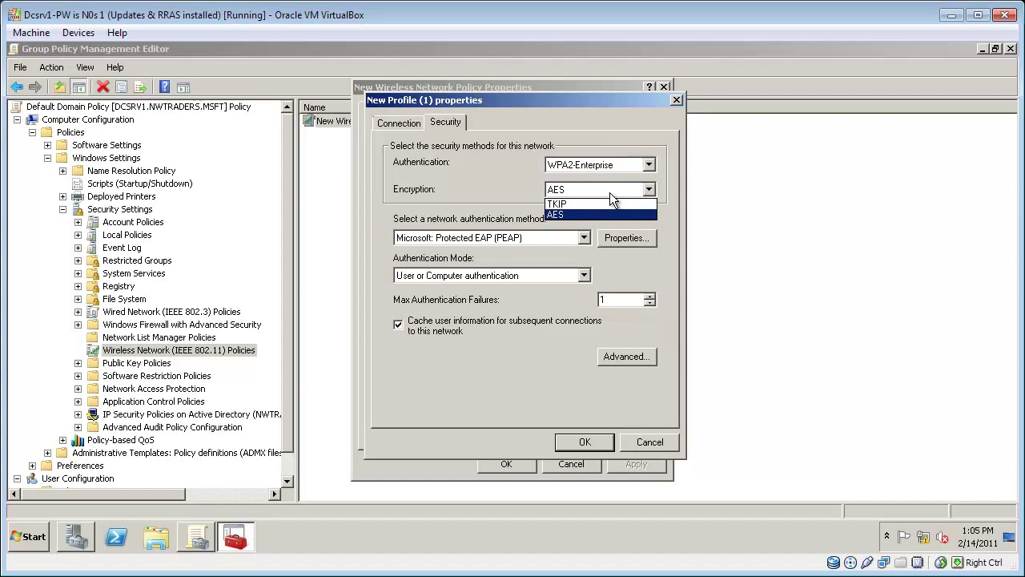
left_click(610, 193)
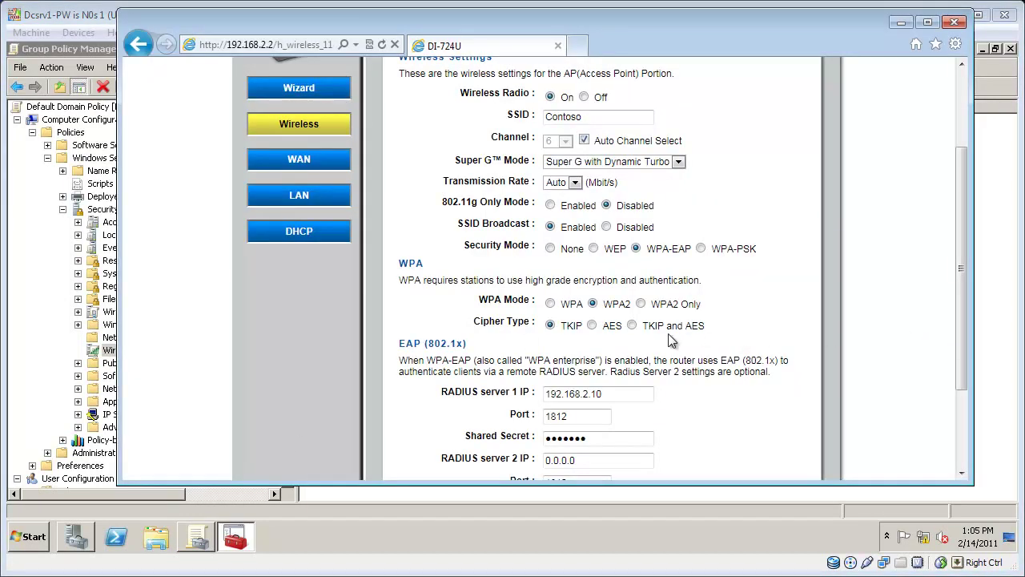
Step: Change the router's cipher type to TKIP and AES, apply it, and reboot the router
left_click(633, 326)
left_click_drag(964, 332, 966, 404)
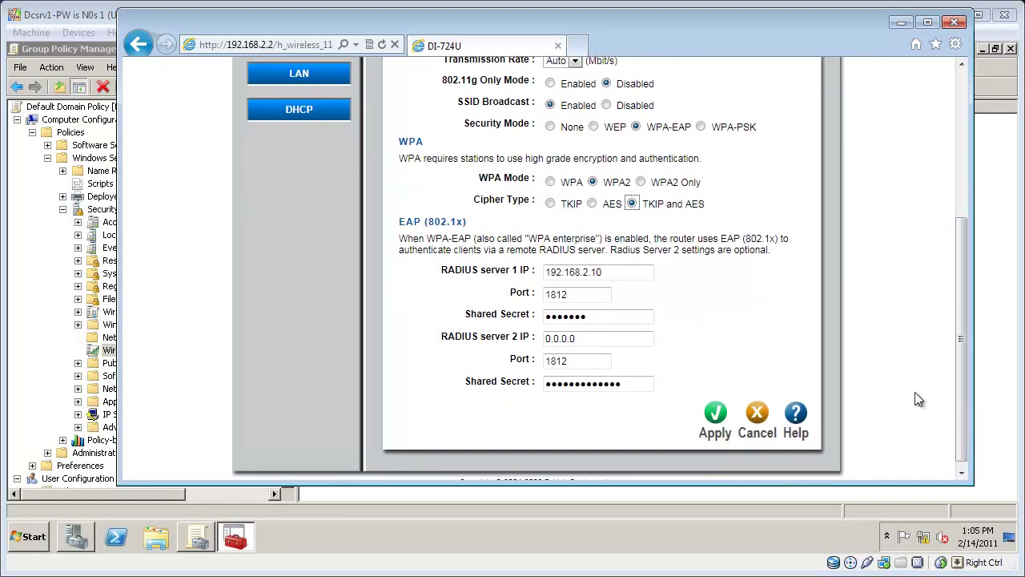
left_click(713, 420)
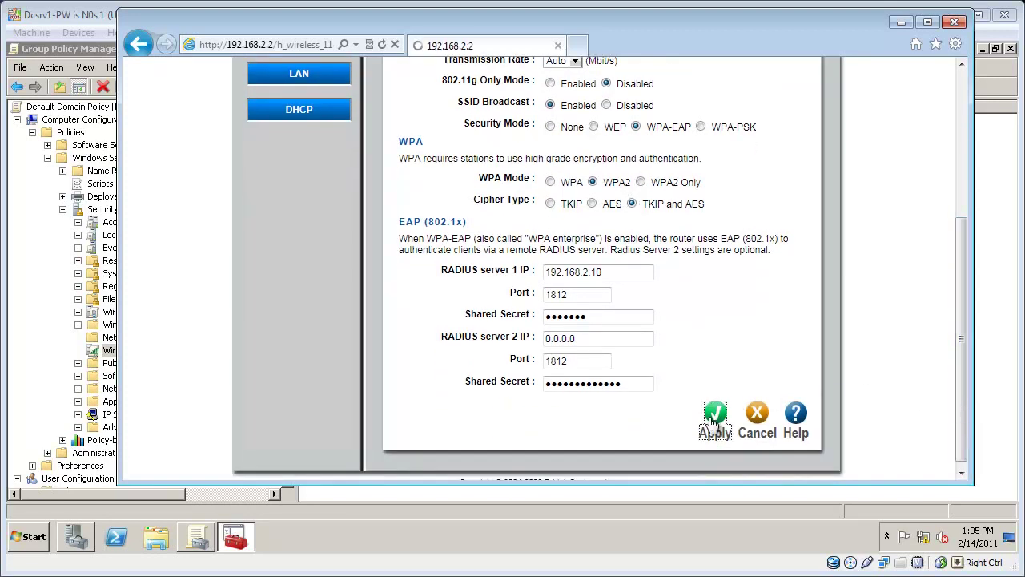
left_click(577, 207)
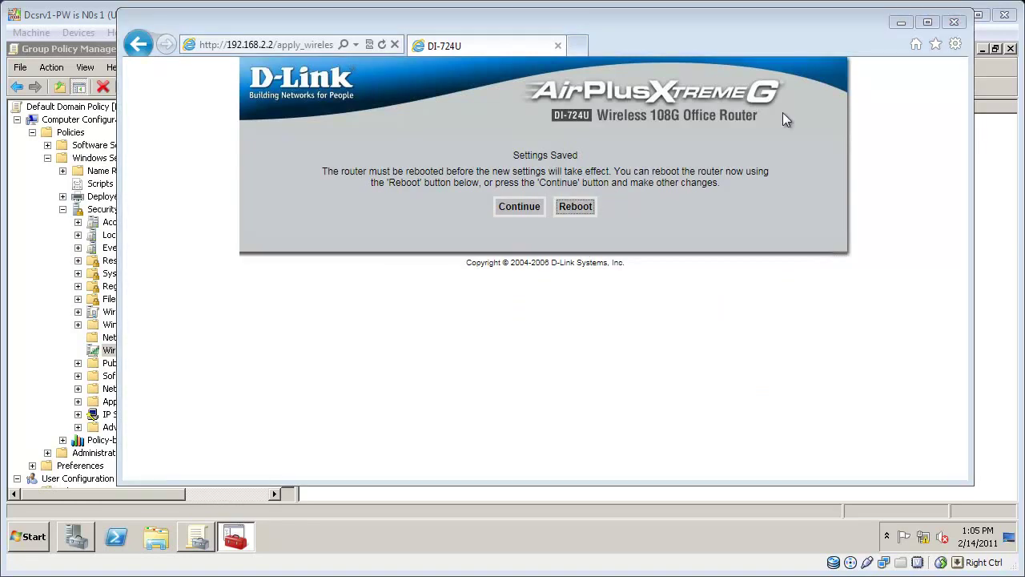
left_click(902, 21)
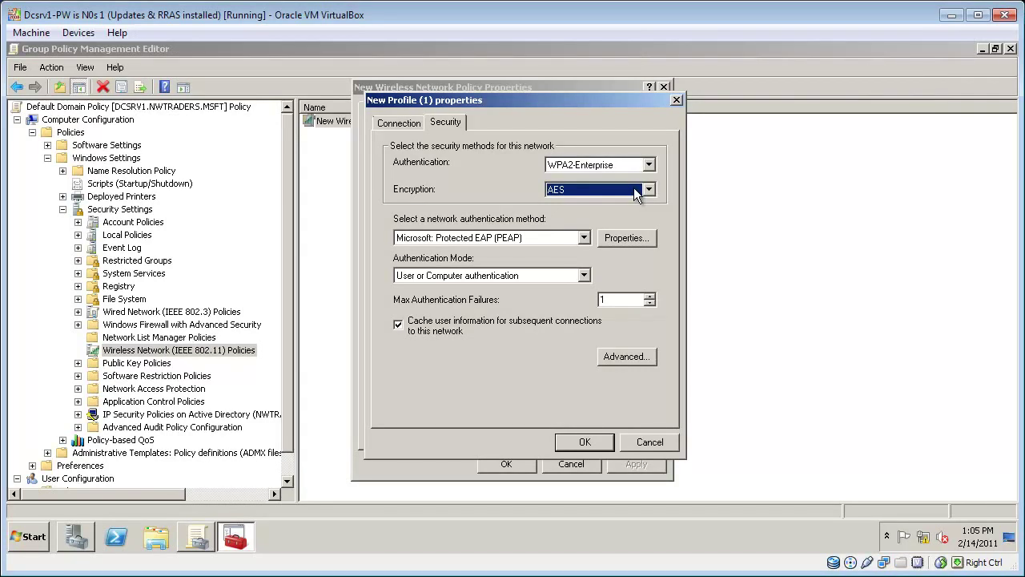
Step: Keep User or Computer authentication, then save the Contoso profile and the wireless policy
left_click(565, 274)
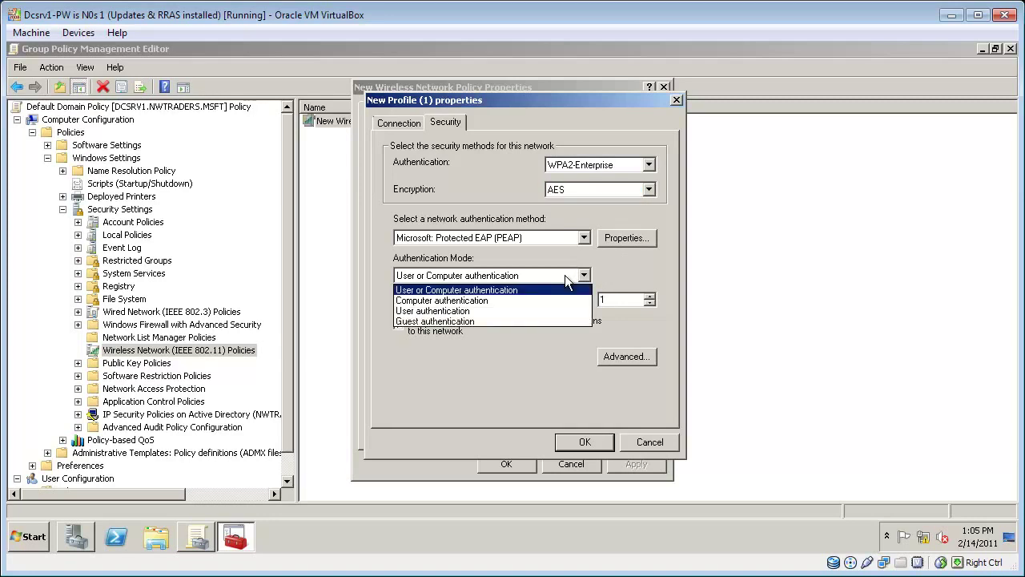
left_click(565, 275)
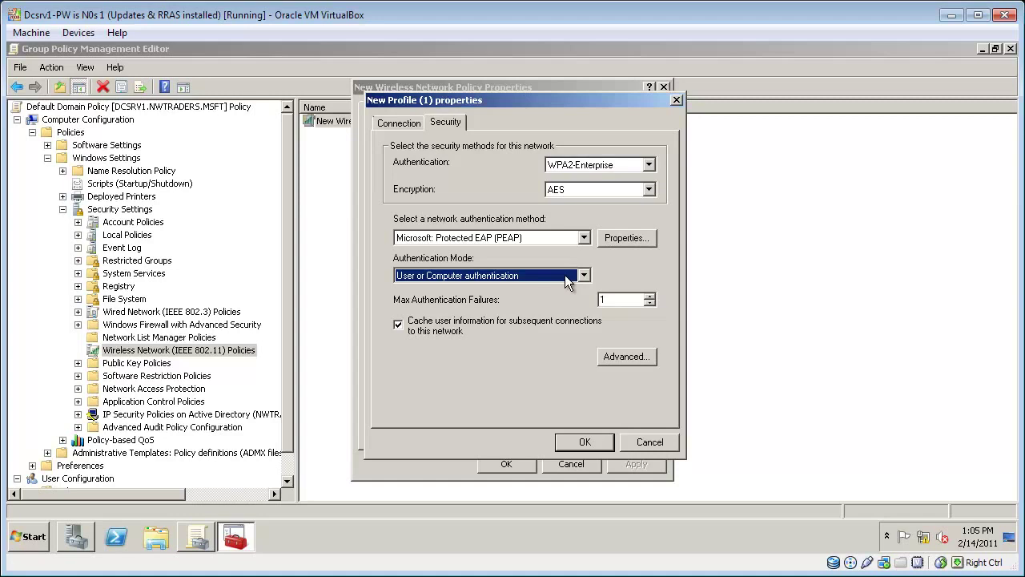
left_click(587, 441)
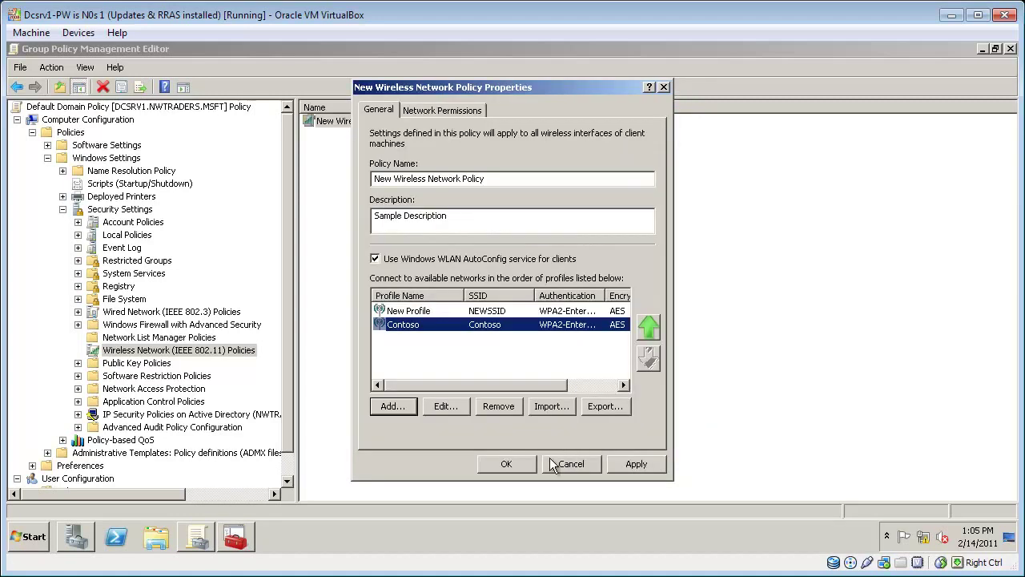
left_click(509, 470)
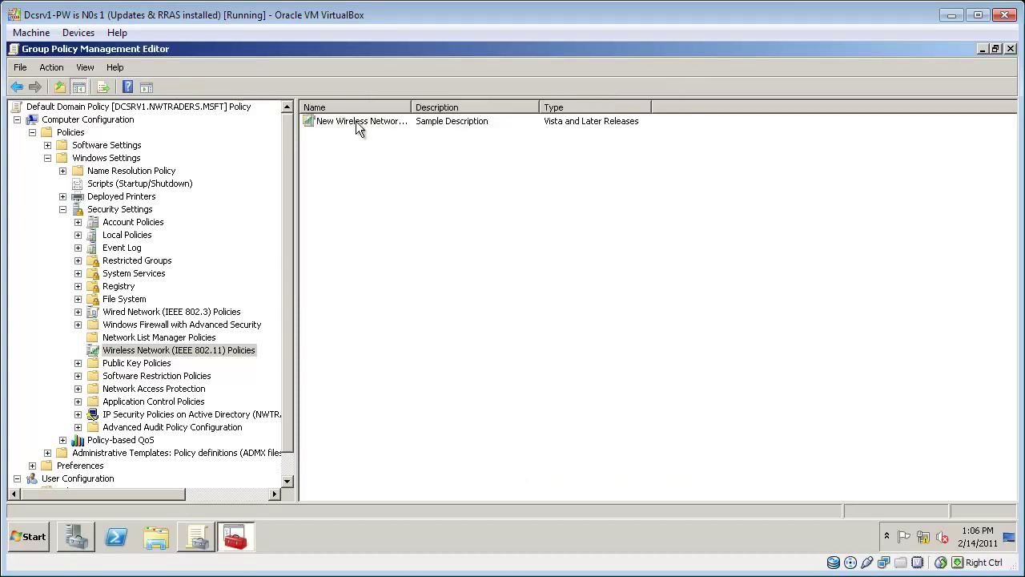
Step: Reopen the Contoso profile's security settings and review its Protected EAP settings
double_click(354, 123)
left_click(421, 325)
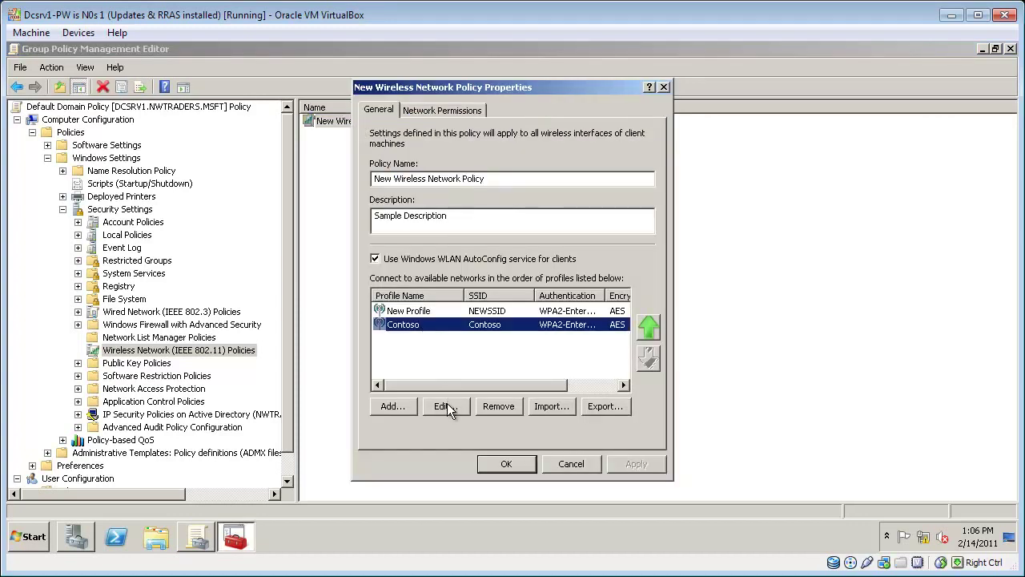
left_click(447, 405)
left_click(446, 121)
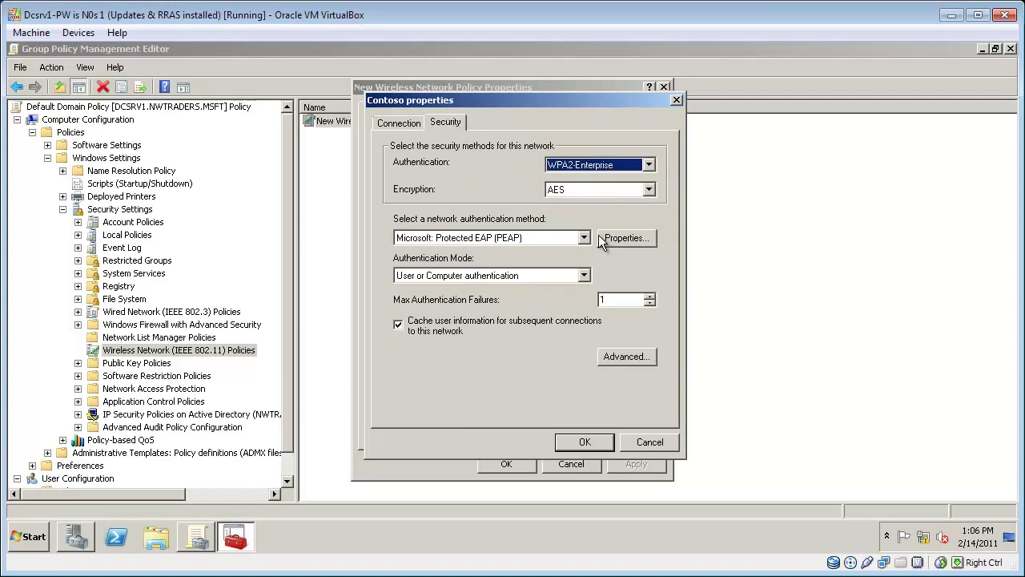
left_click(628, 240)
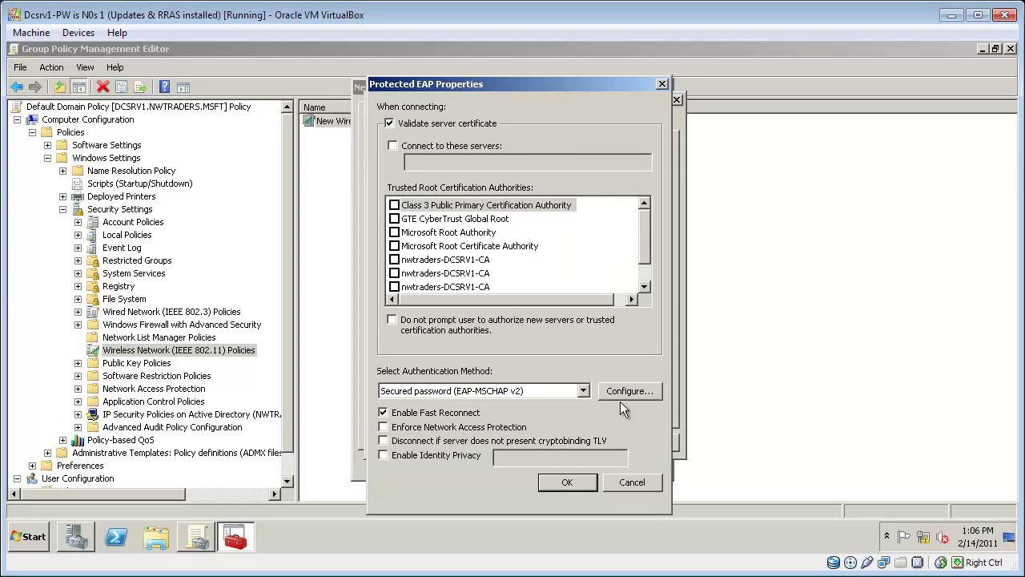
left_click(625, 481)
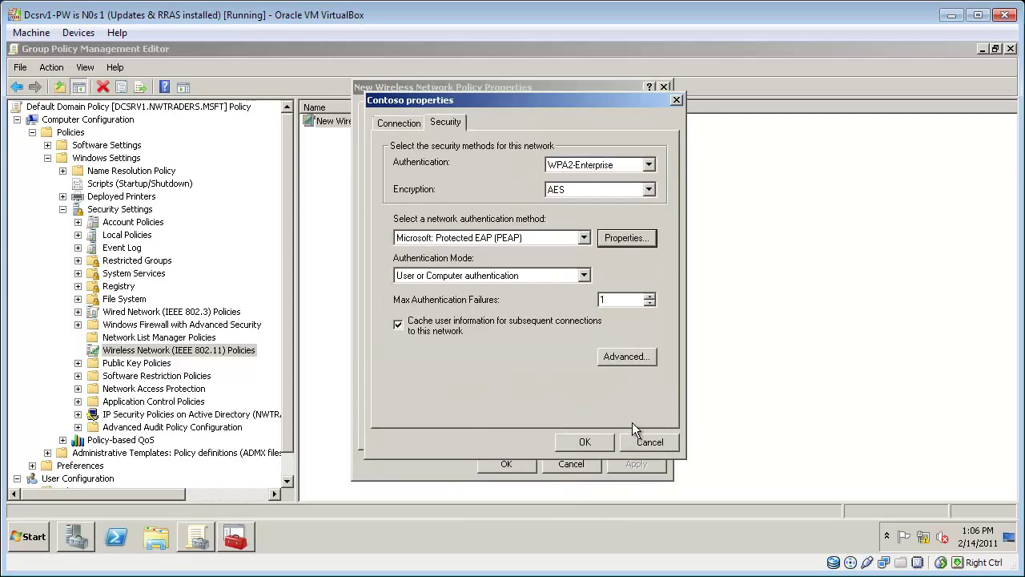
Step: Enable Single Sign On in the advanced security settings and save the profile and policy
left_click(632, 357)
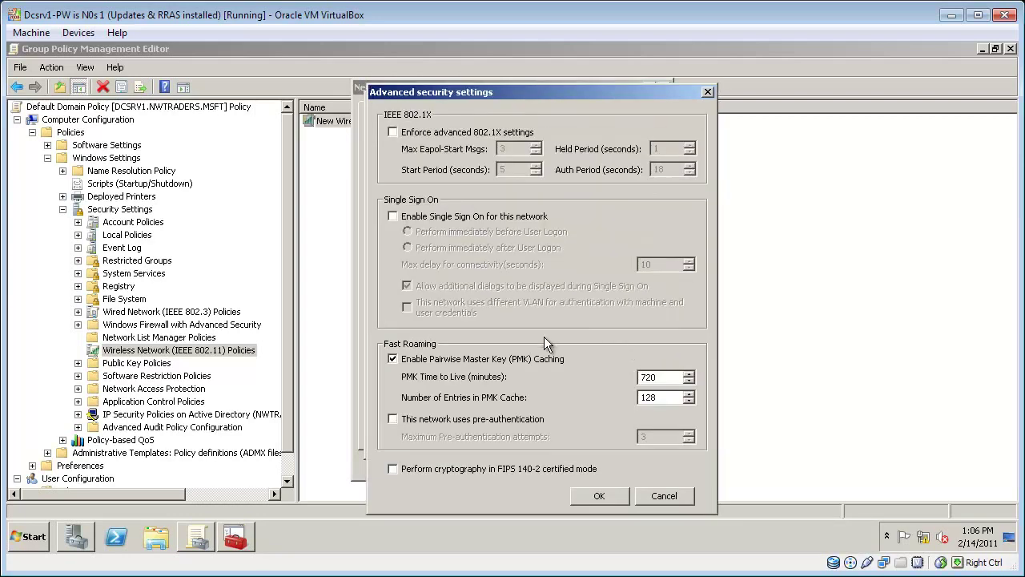
left_click(491, 215)
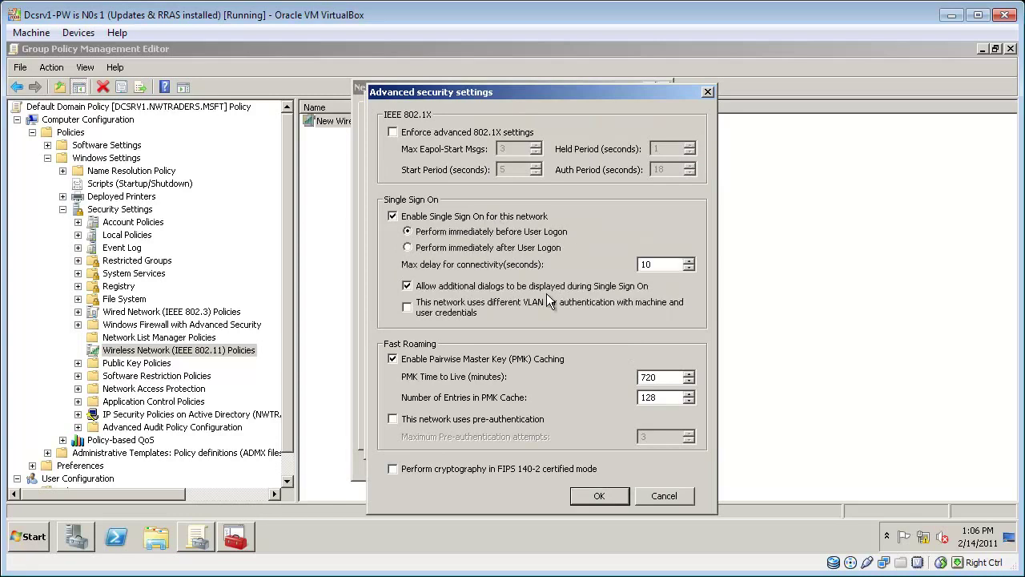
left_click(599, 495)
left_click(570, 447)
left_click(505, 464)
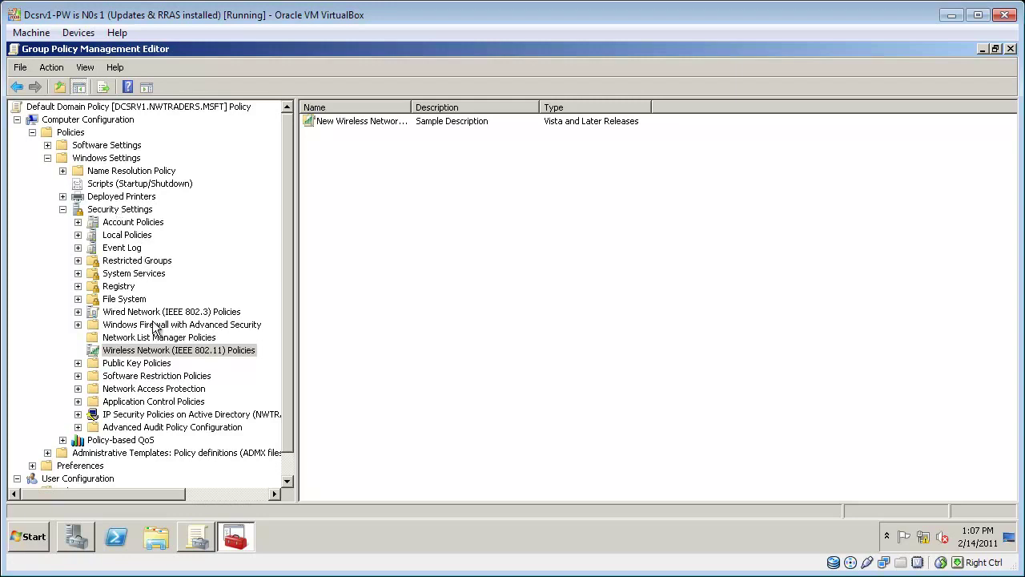
Step: Set the Public Key Policies Auto-Enrollment configuration model to Enabled
left_click(159, 364)
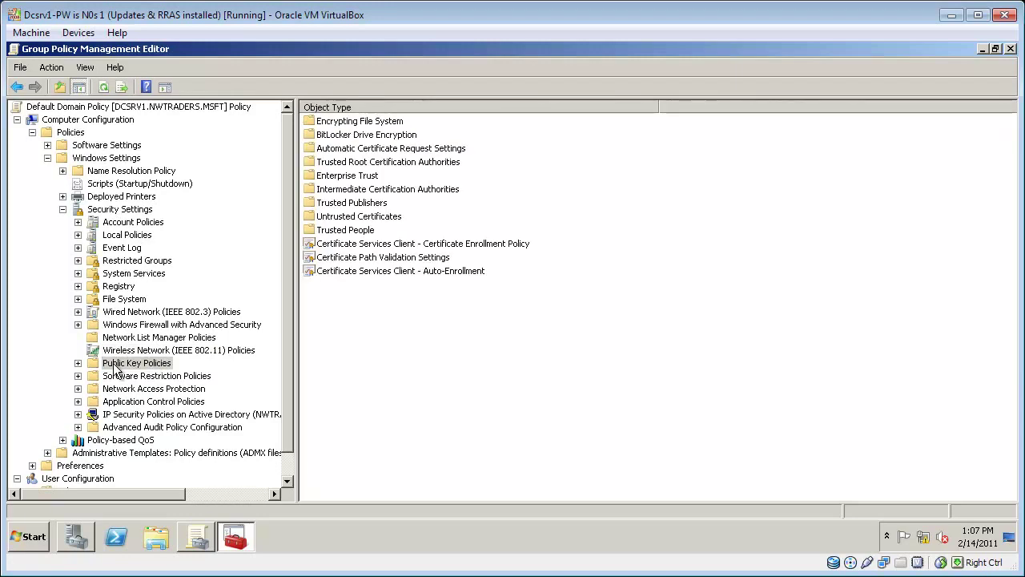
right_click(402, 274)
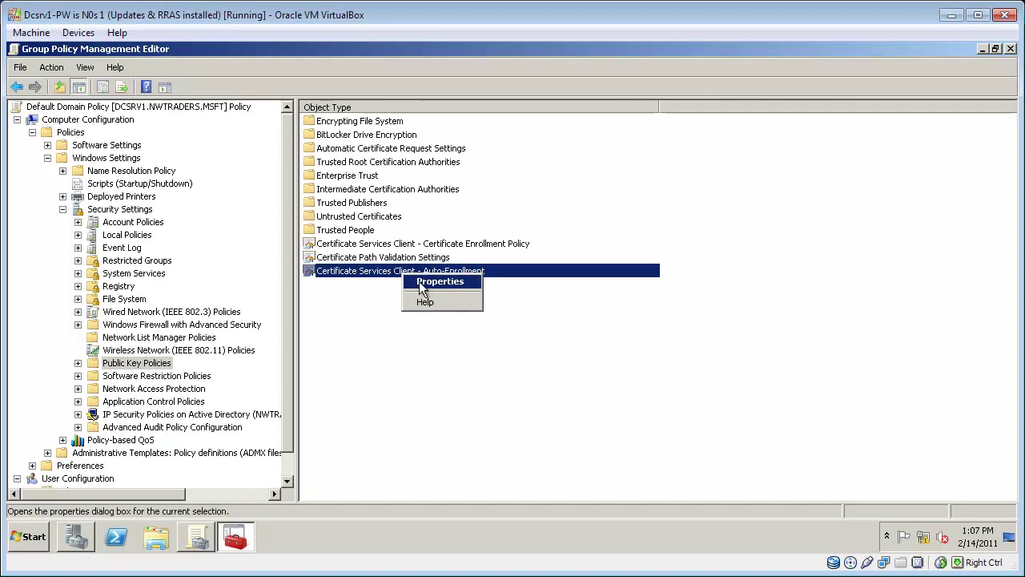
left_click(439, 282)
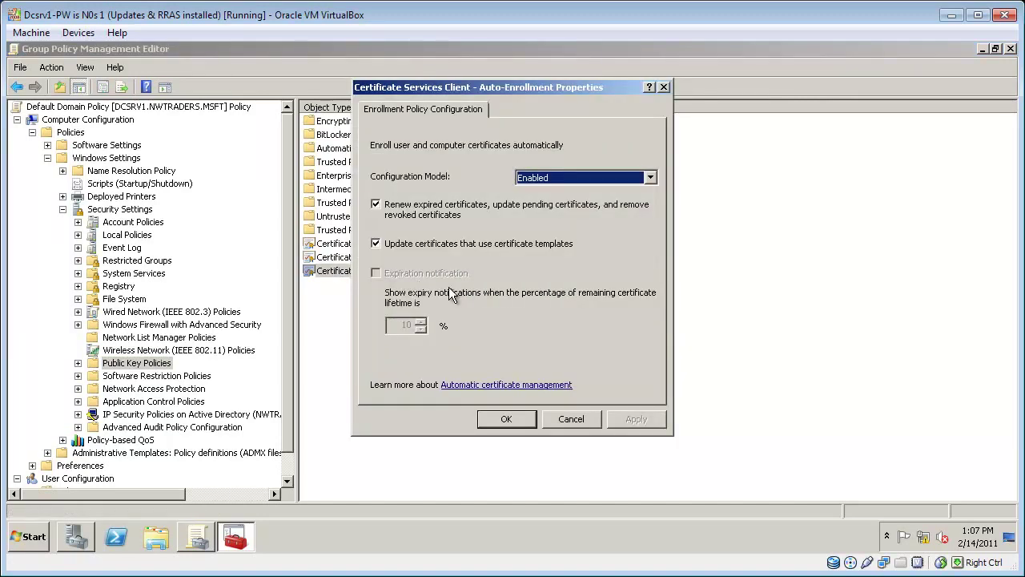
left_click(568, 178)
left_click(568, 178)
left_click(507, 420)
Step: Open and confirm the Certificate Path Validation Settings properties
right_click(420, 255)
left_click(451, 261)
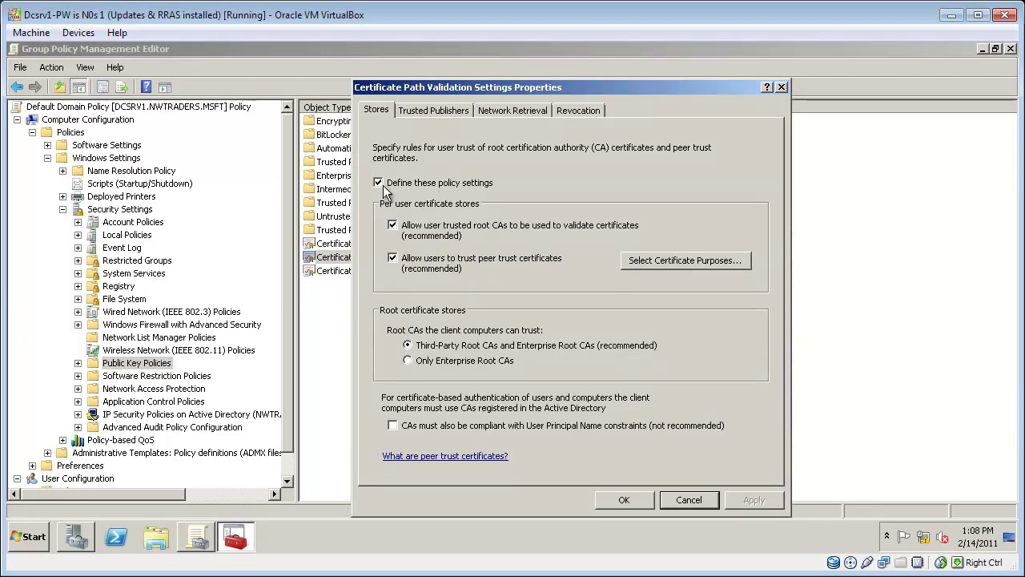
left_click(622, 500)
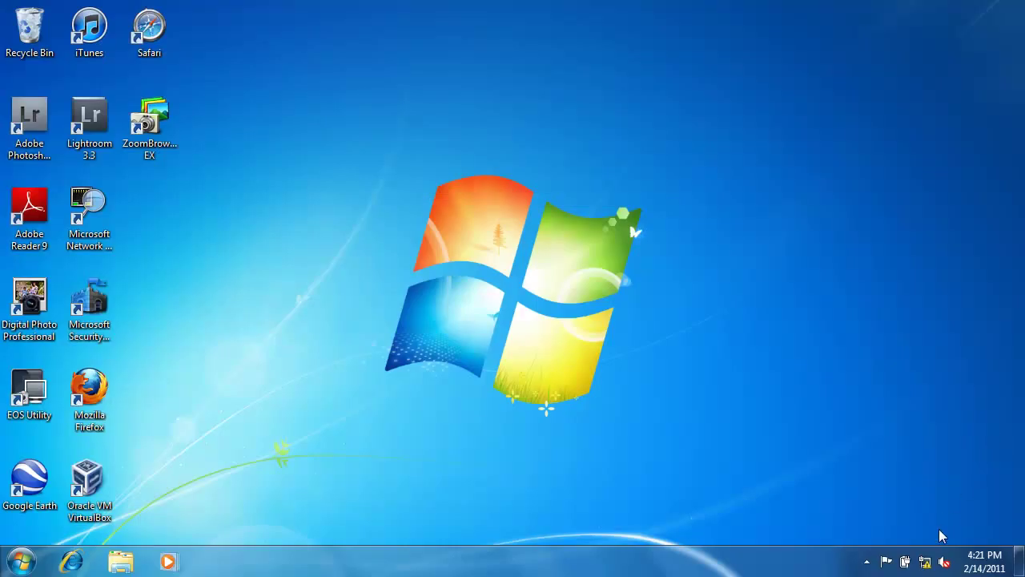
Step: Select Contoso from the tray's wireless network list and connect to it
left_click(927, 565)
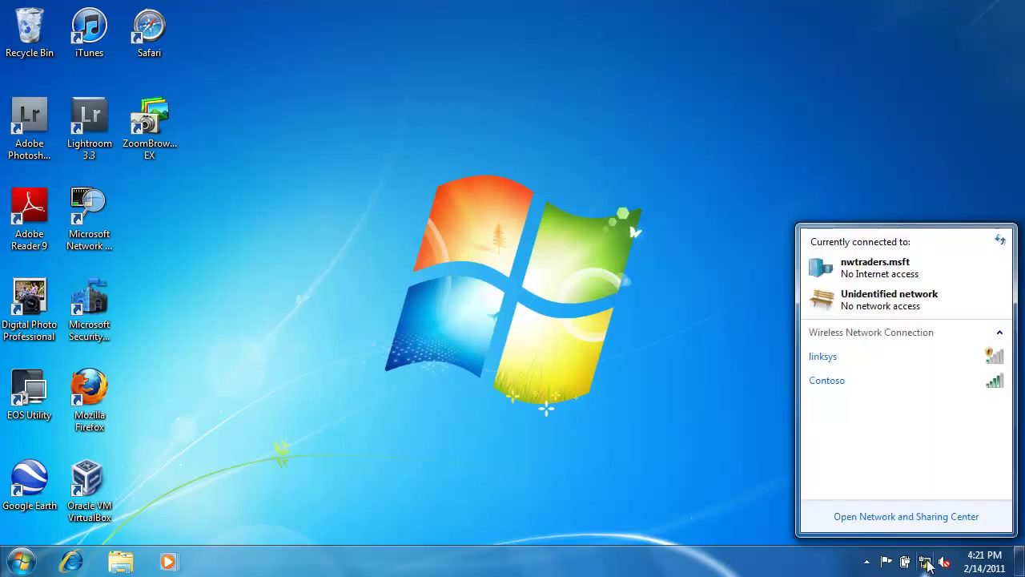
left_click(962, 383)
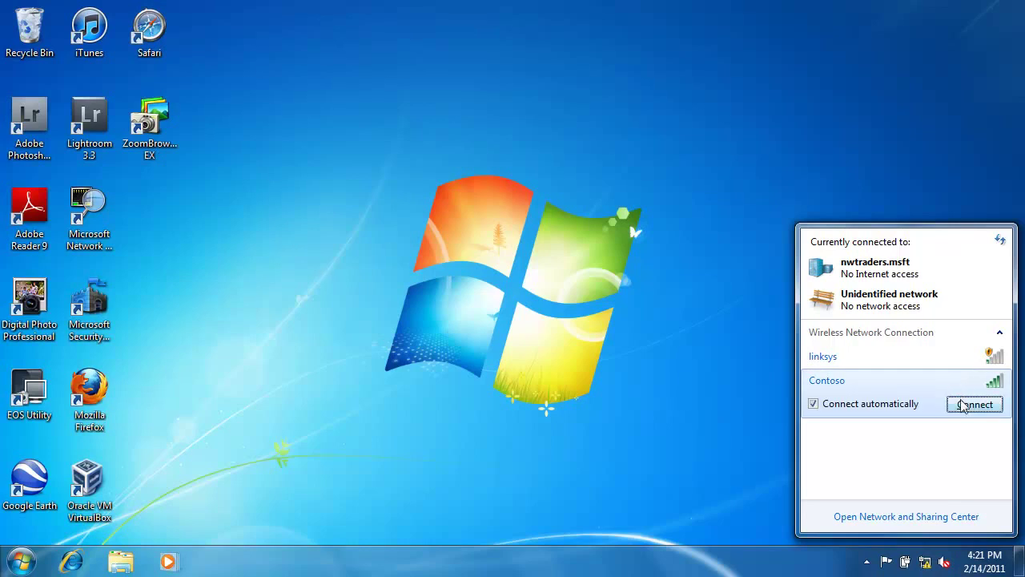
left_click(962, 405)
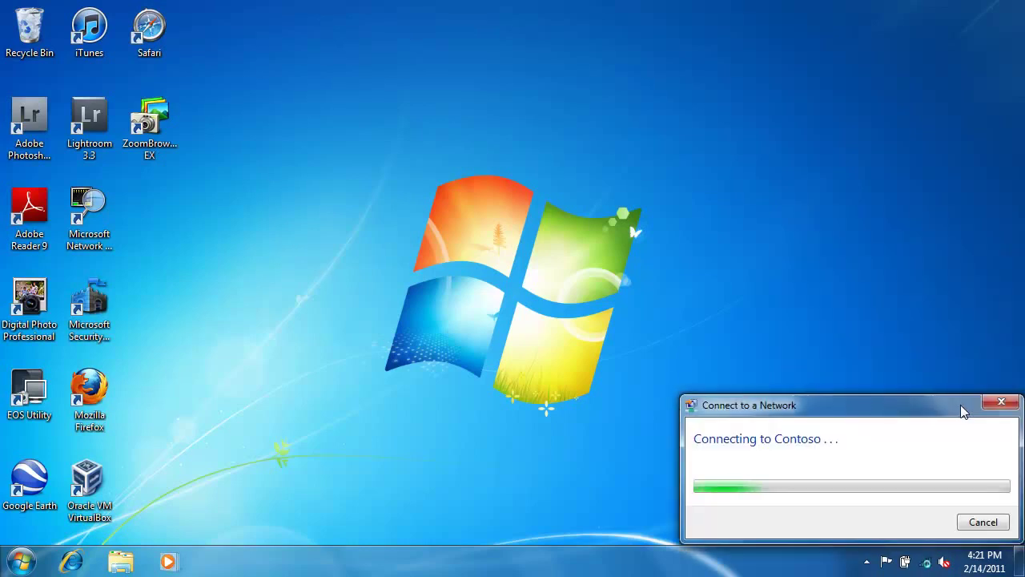